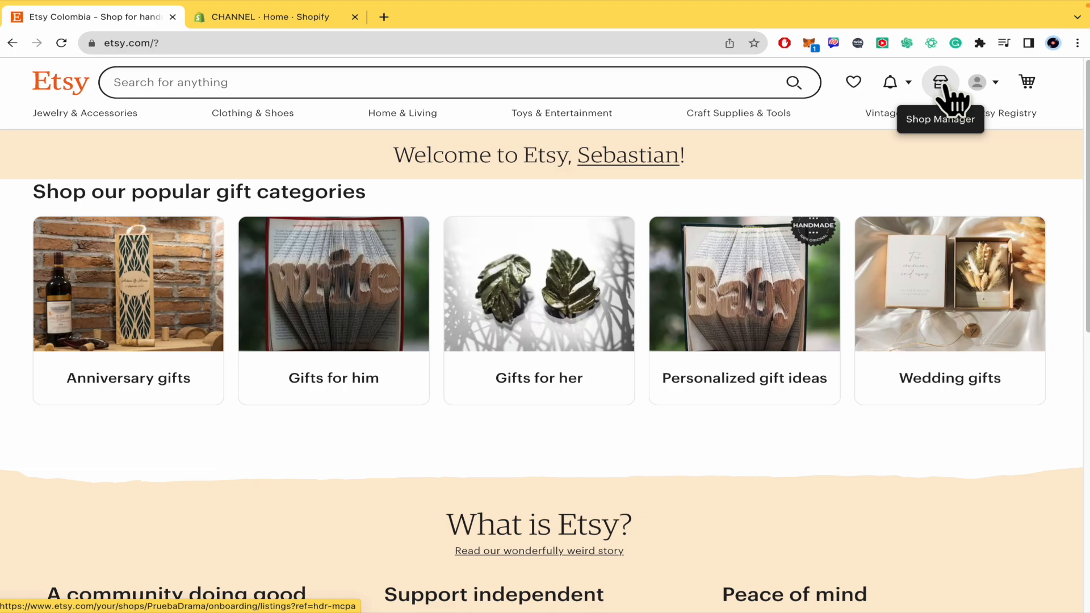
Step: Open the Shop Manager for the Etsy shop
click(1000, 86)
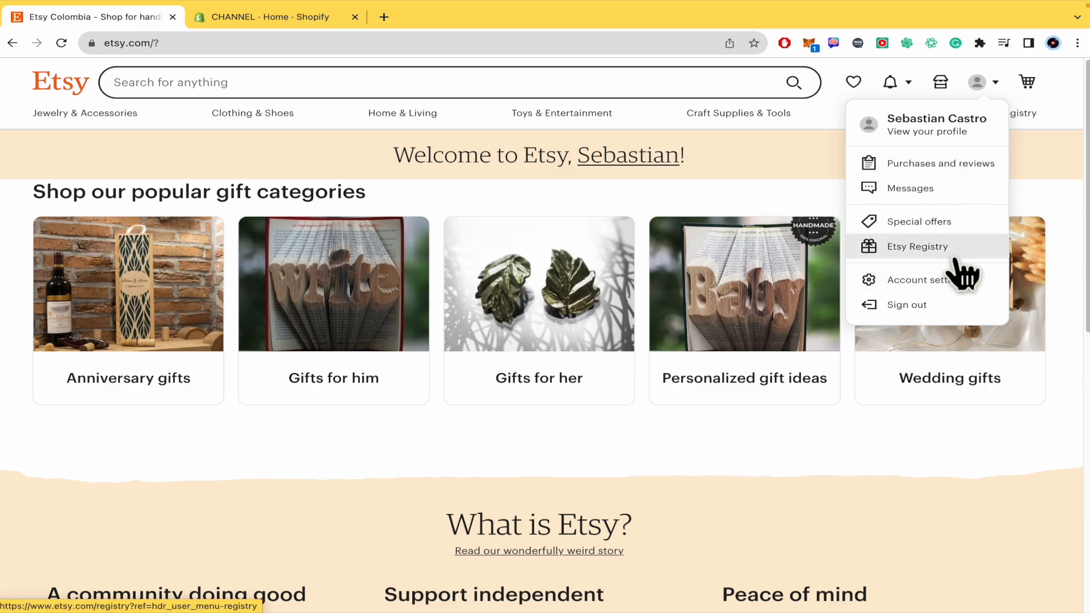
click(941, 87)
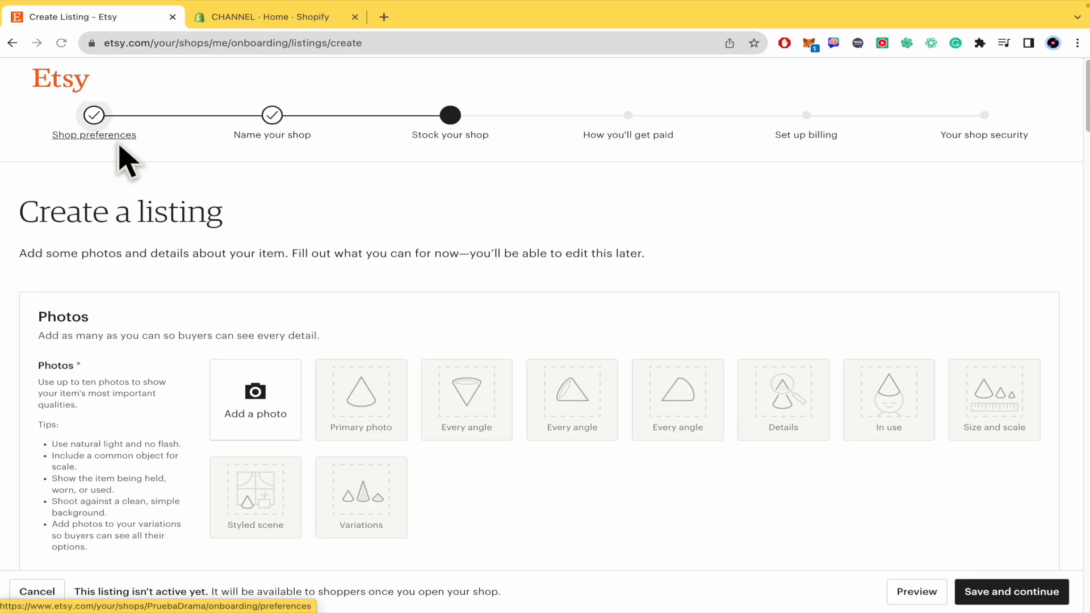
Step: Review the Shop preferences and Name your shop stages, and return to the Stock your shop stage
click(119, 145)
click(579, 239)
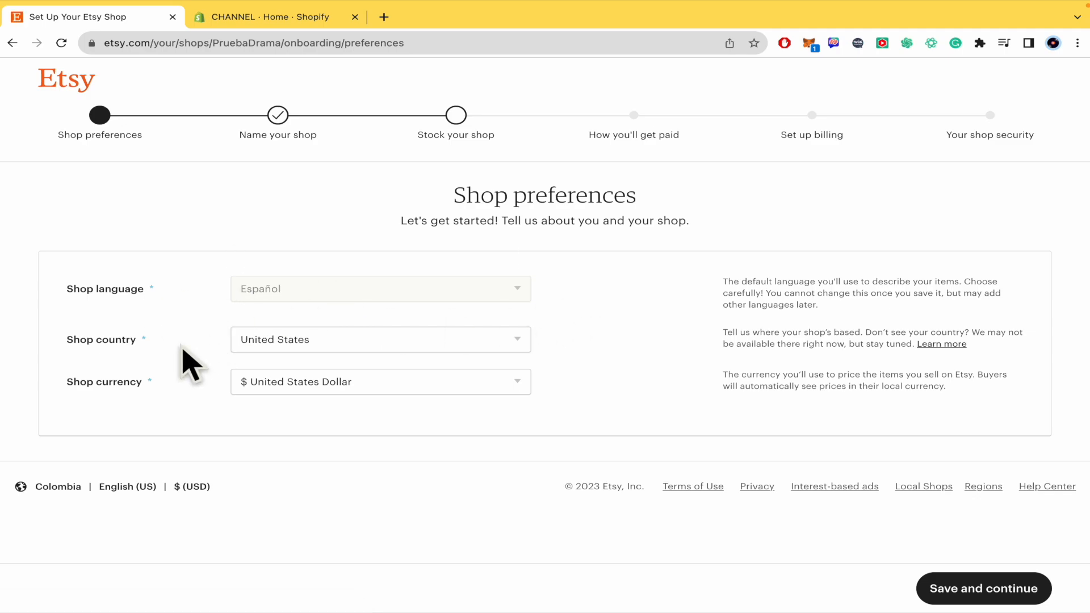
click(277, 115)
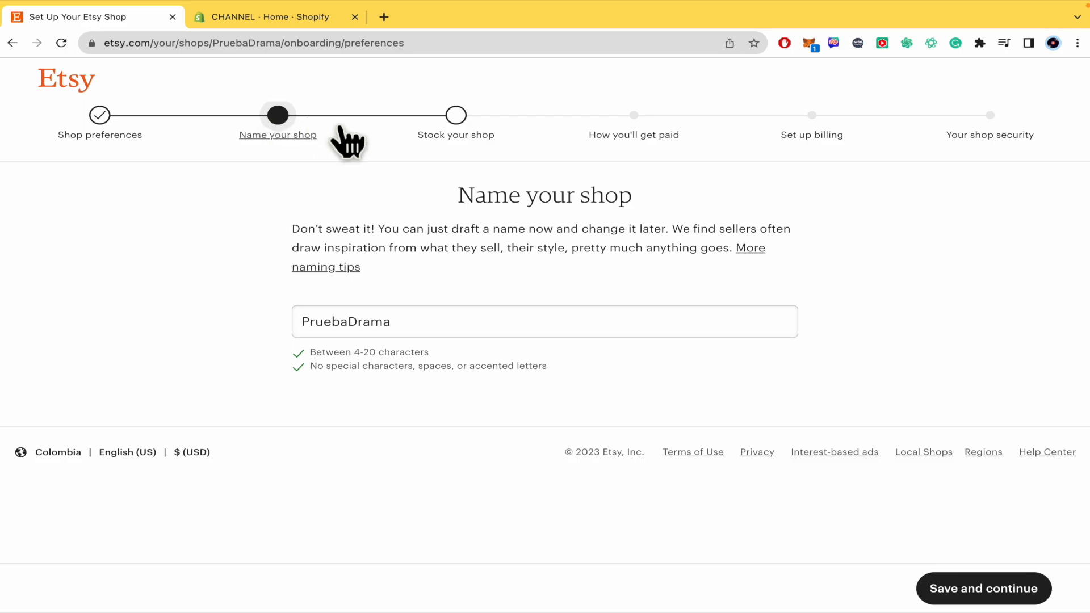
click(464, 134)
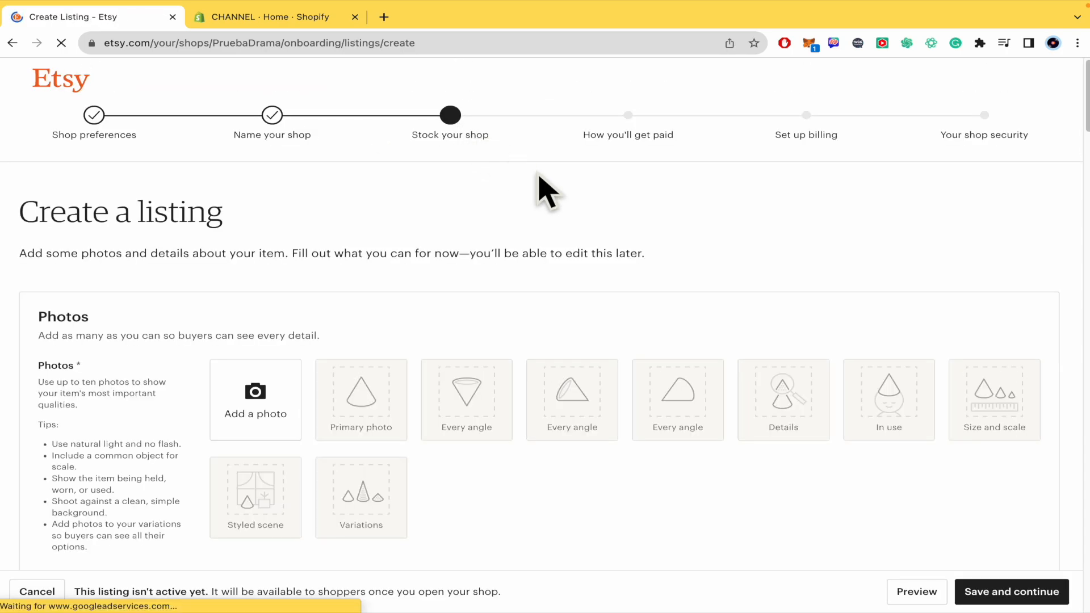
Step: Upload ELEFANTE LOGO.jpg from the Downloads folder as the listing's first photo
scroll(545, 193, down, 1)
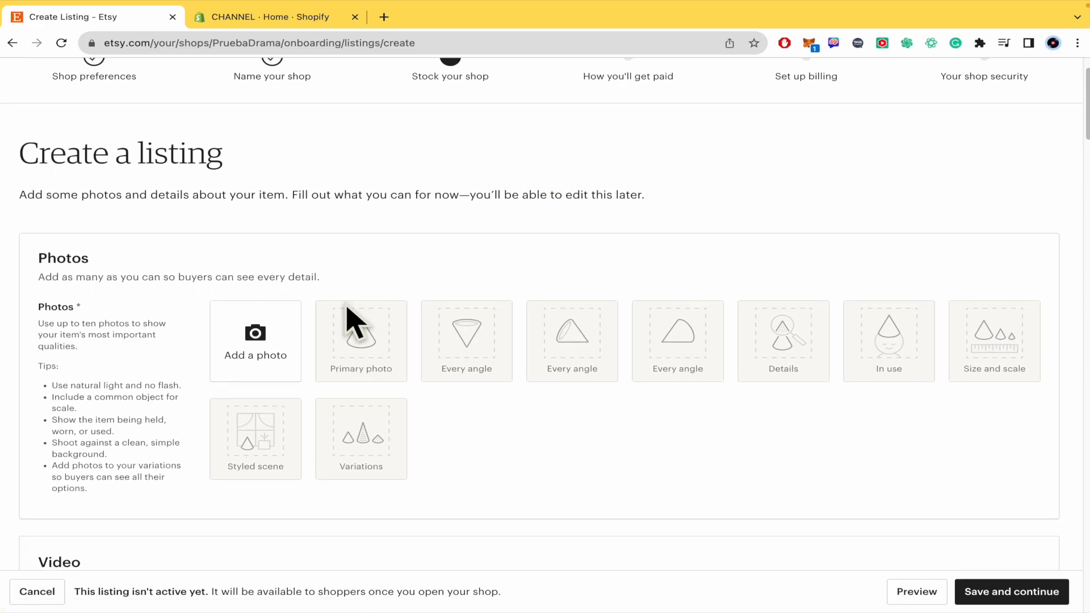
click(283, 350)
scroll(489, 391, down, 5)
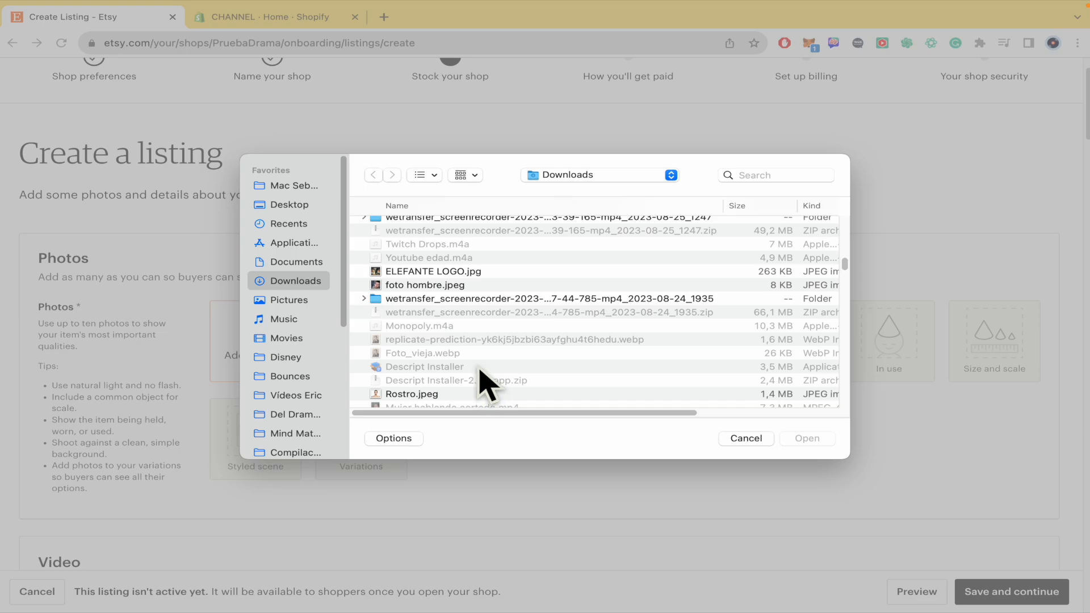
double_click(449, 271)
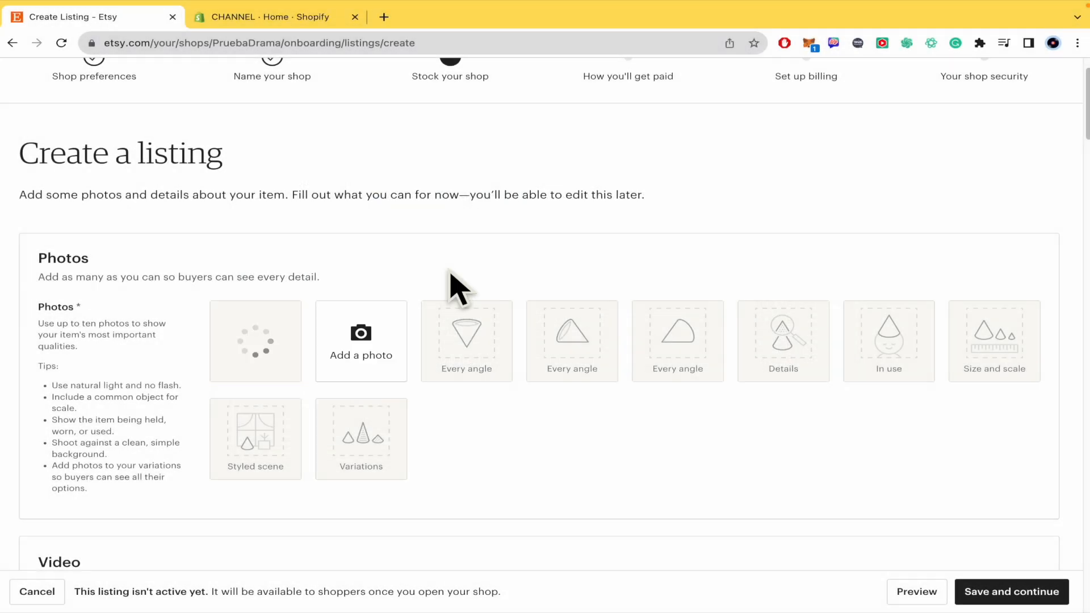
Step: Title the listing TEST and describe it as made by "I did", "A finished product" and "Made To Order"
scroll(482, 465, down, 8)
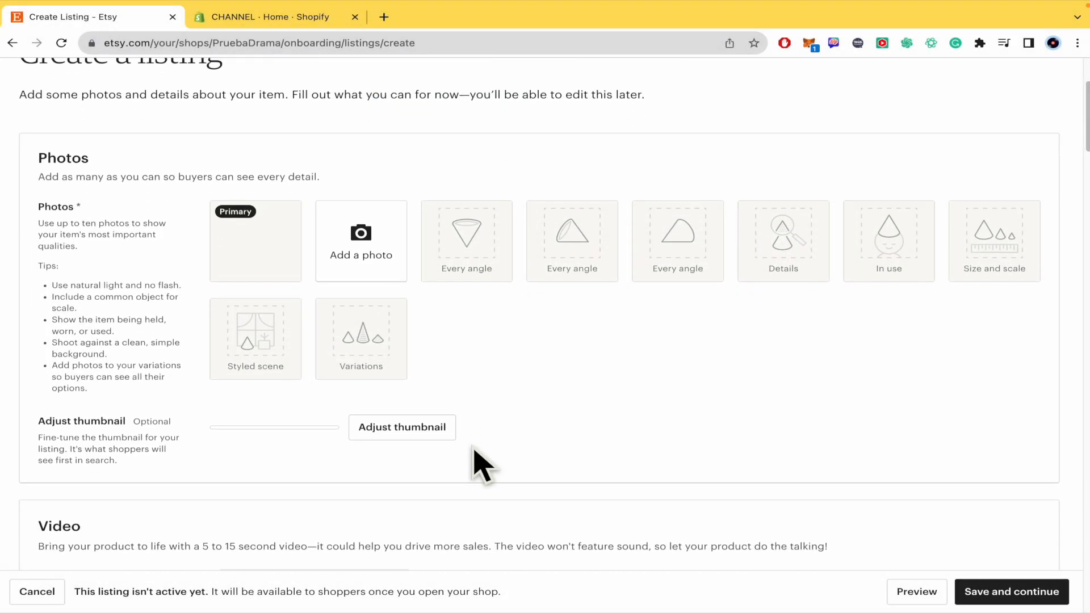
scroll(481, 466, down, 1)
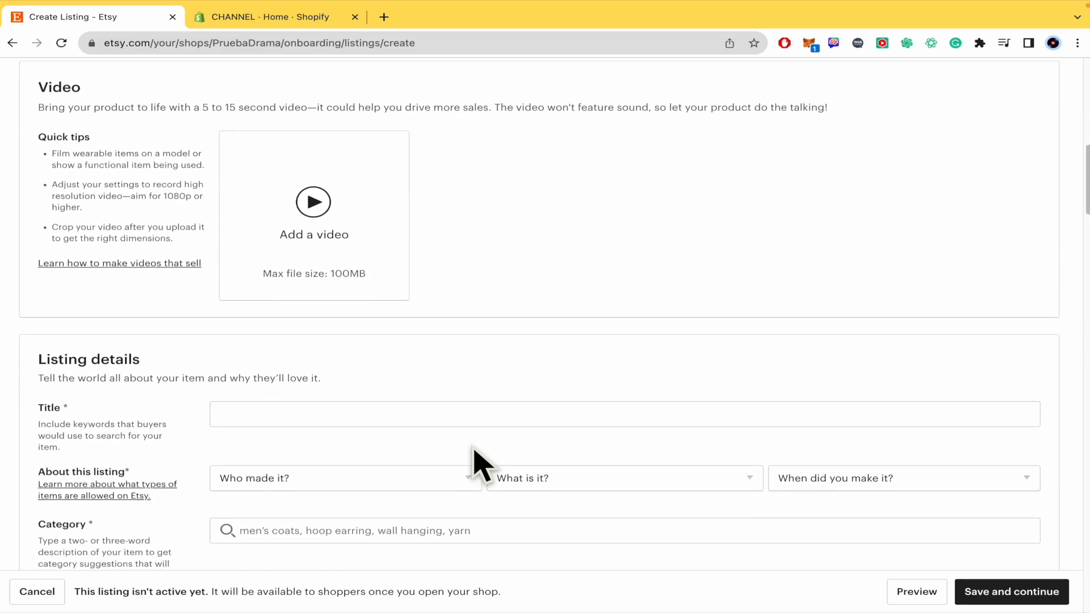
scroll(513, 241, down, 3)
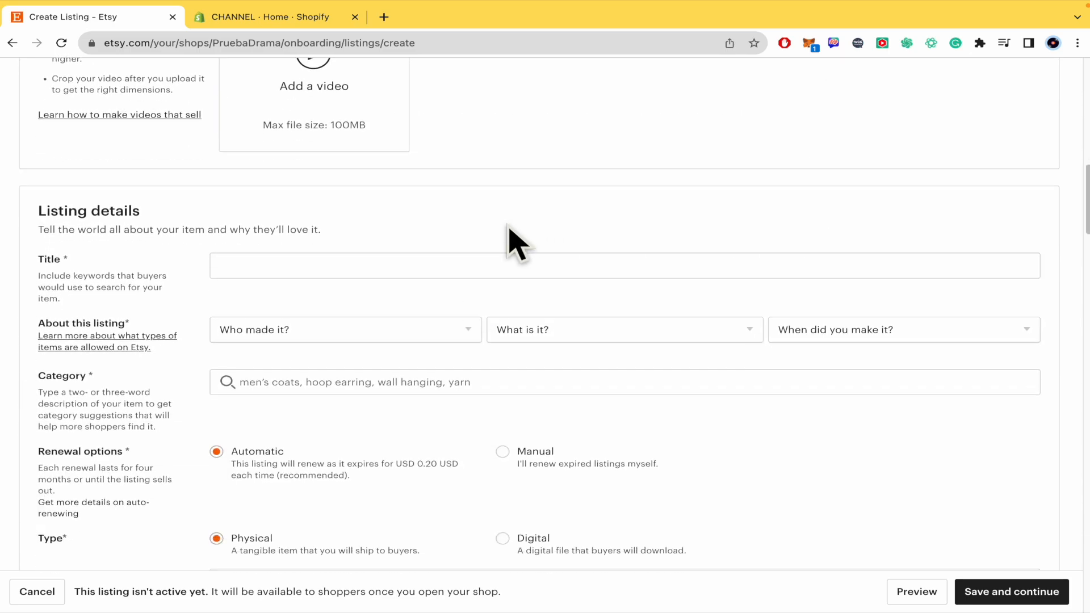
click(484, 261)
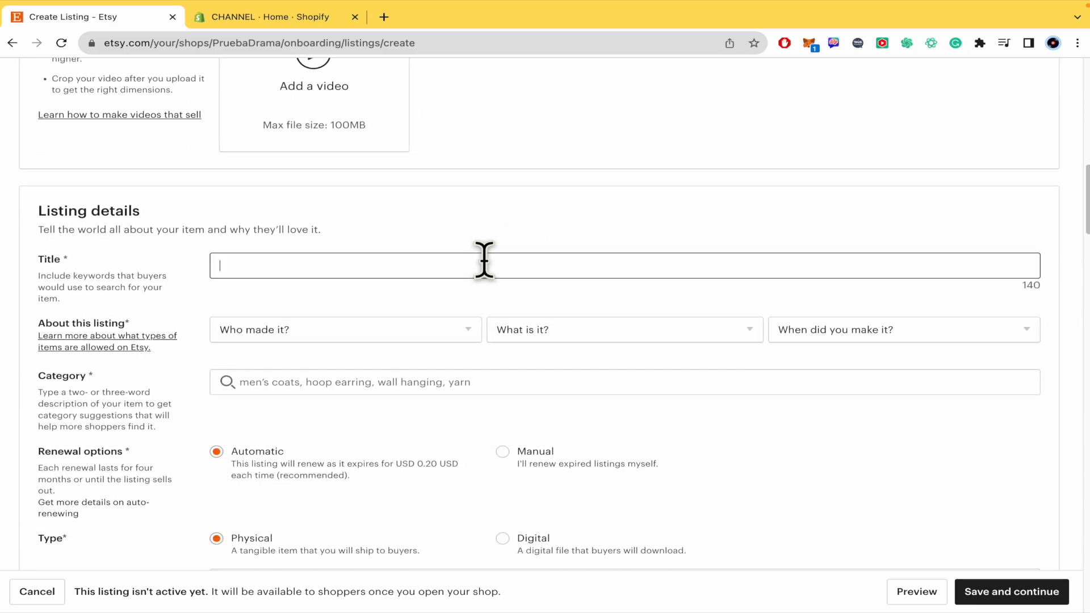
click(464, 338)
click(549, 338)
click(551, 335)
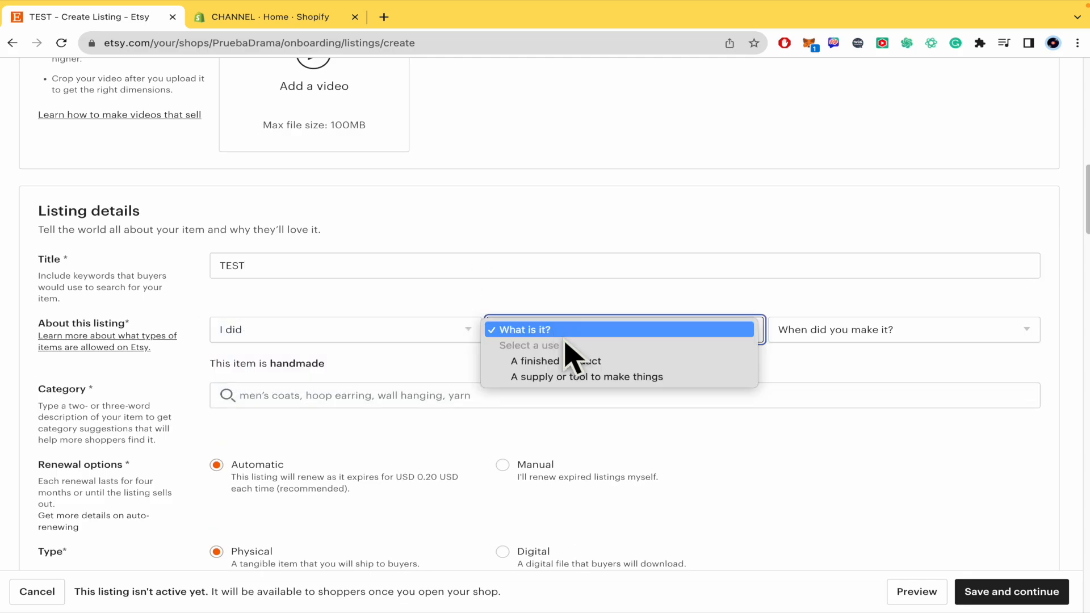
click(616, 363)
click(846, 337)
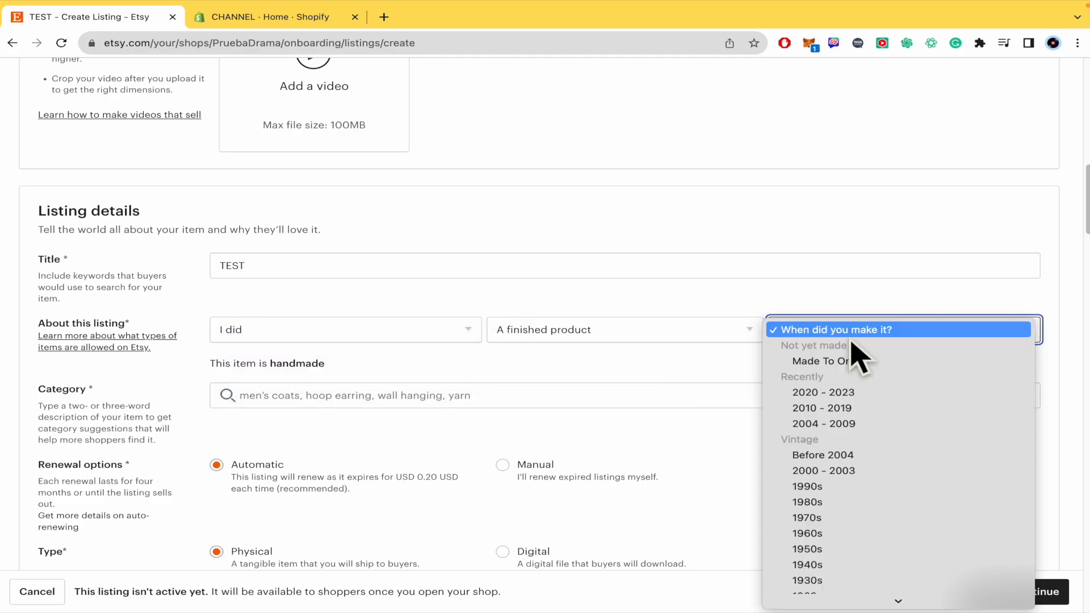
click(899, 364)
Step: Search the categories for TEST, choose Cutting Machine Files, and select Card making & stationery as the craft type
scroll(742, 463, down, 4)
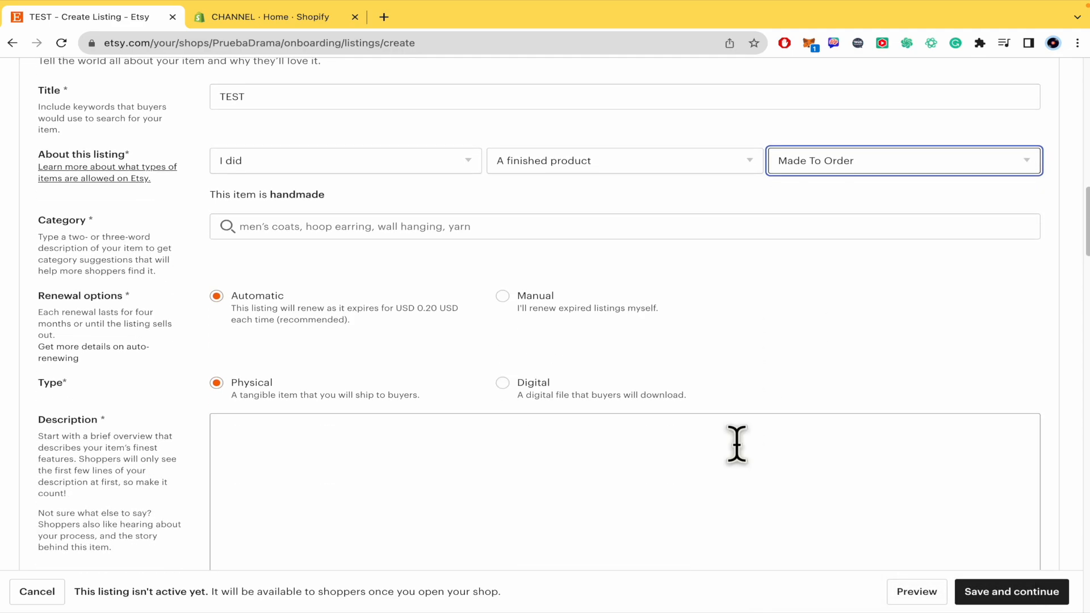
click(390, 171)
text(TEST)
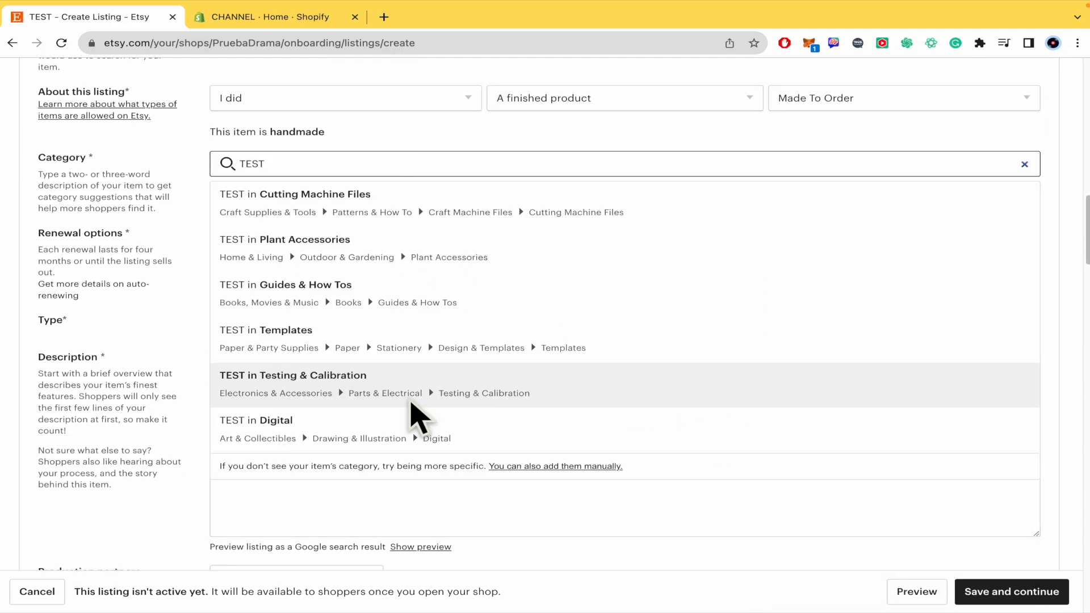
click(382, 209)
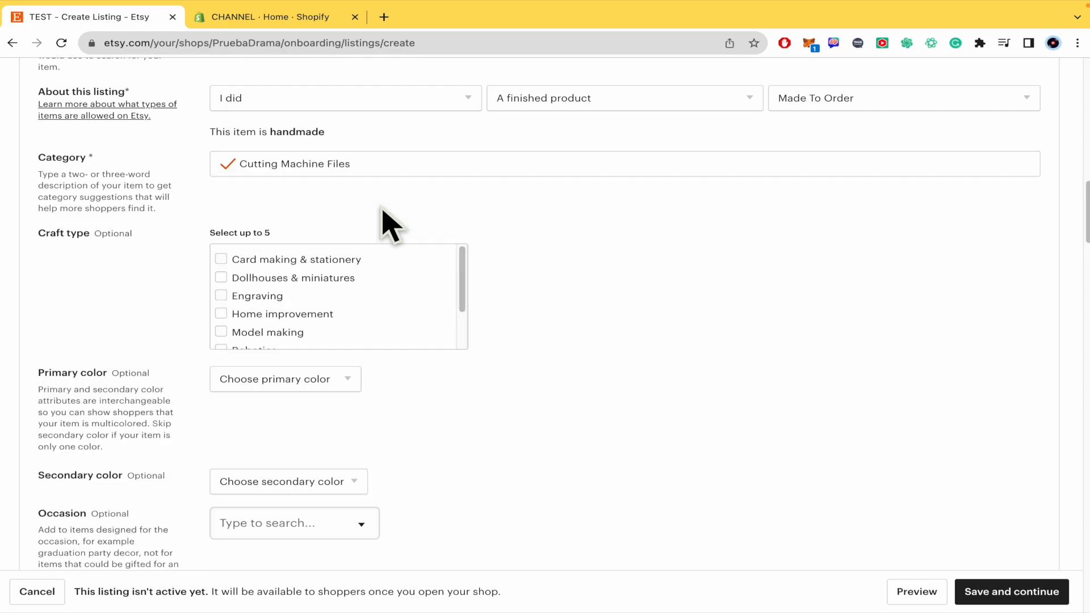
scroll(389, 341, down, 3)
scroll(341, 330, up, 2)
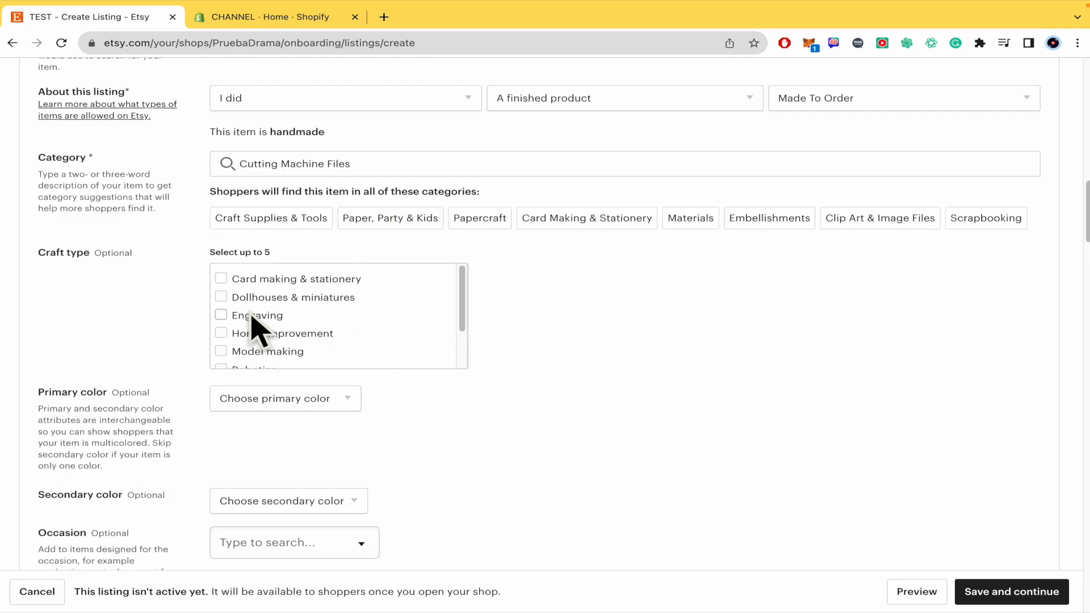
click(221, 278)
Step: Set both the primary color and the secondary color of the item to Black
scroll(606, 377, down, 3)
scroll(606, 377, down, 2)
click(284, 85)
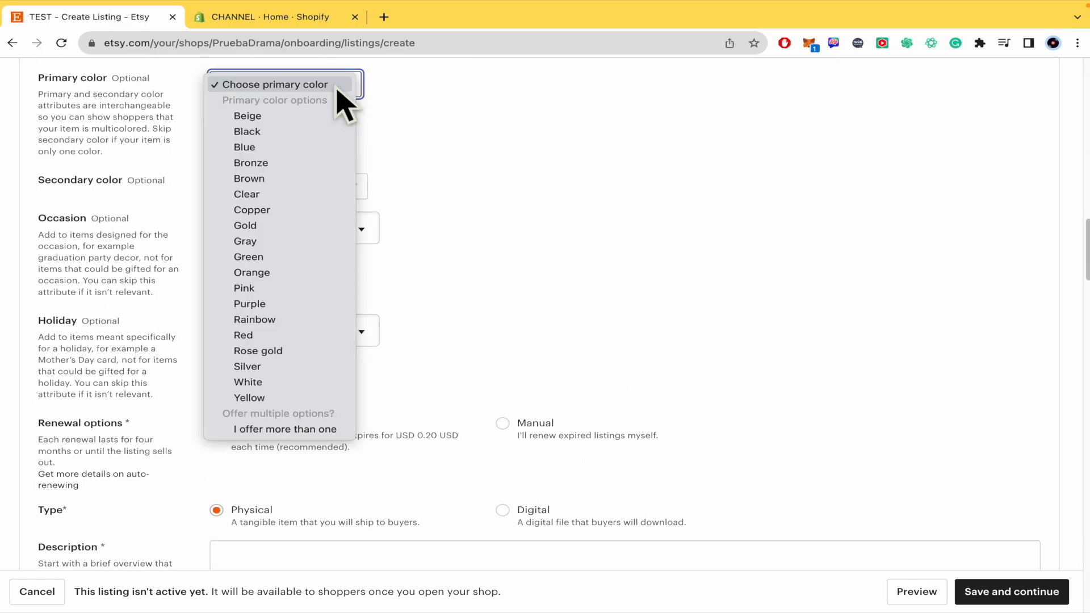
click(309, 130)
click(323, 186)
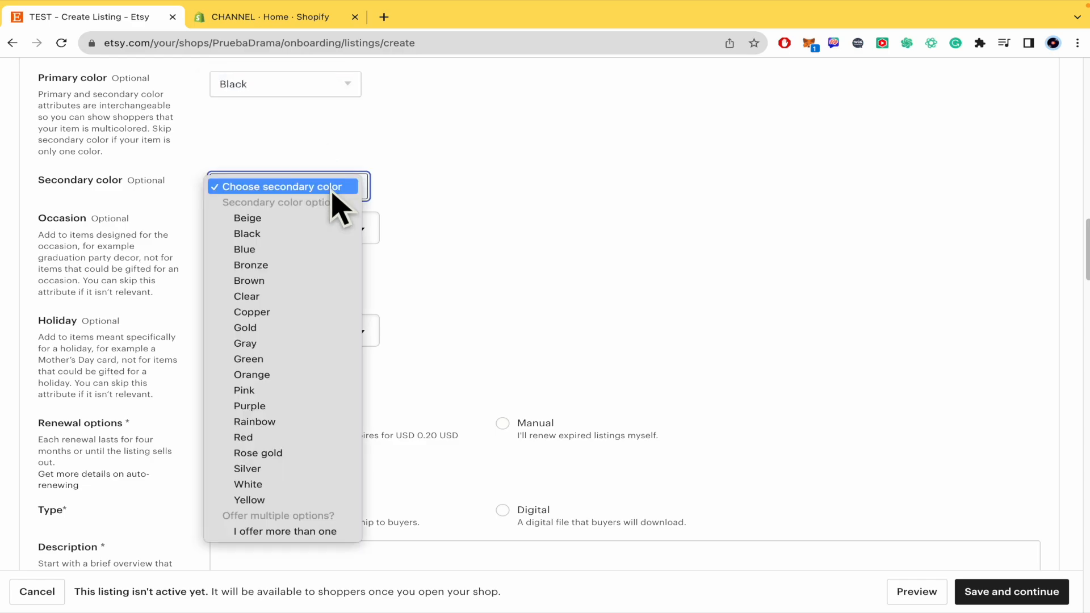
click(330, 234)
Step: Set the listing's occasion to Anniversary and choose the first holiday offered
scroll(463, 255, down, 1)
scroll(457, 253, down, 1)
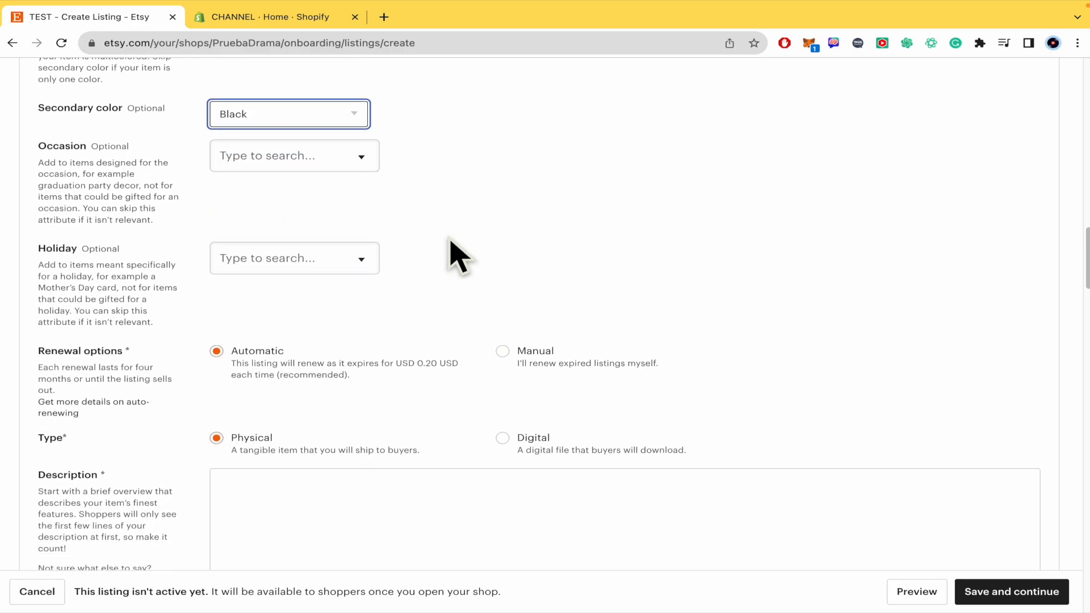
click(350, 147)
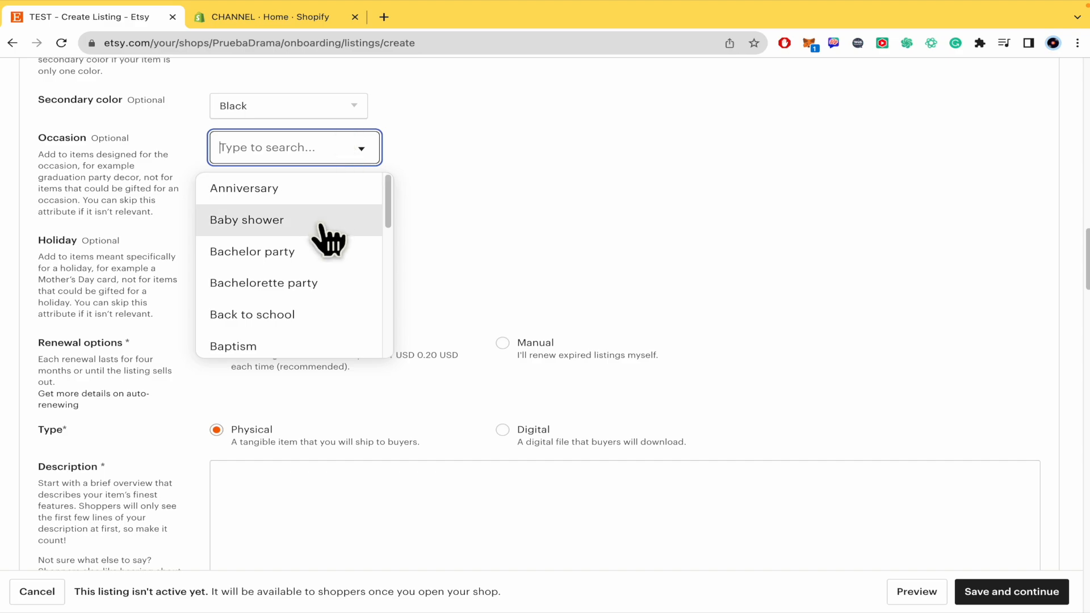
click(483, 217)
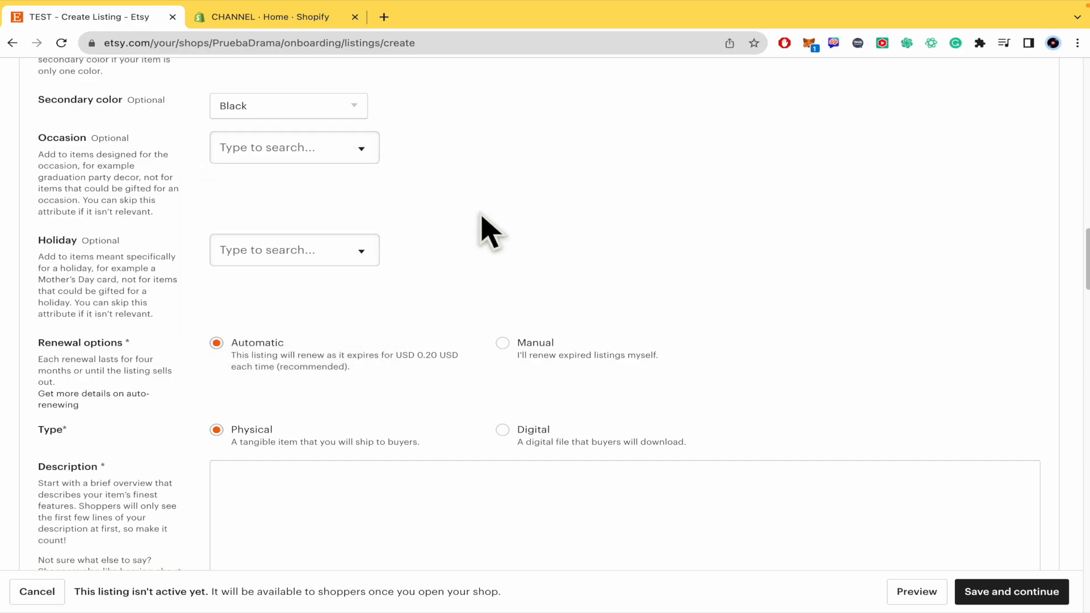
click(359, 150)
click(357, 195)
scroll(445, 292, down, 1)
click(352, 196)
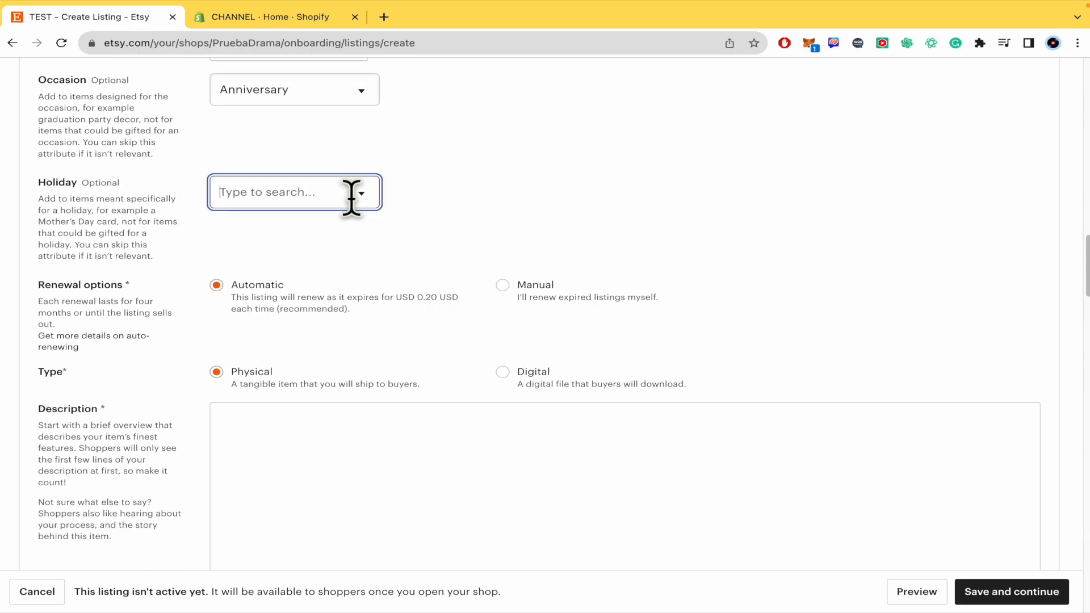
click(335, 233)
Step: Enter TEST as the listing's description
scroll(432, 339, down, 3)
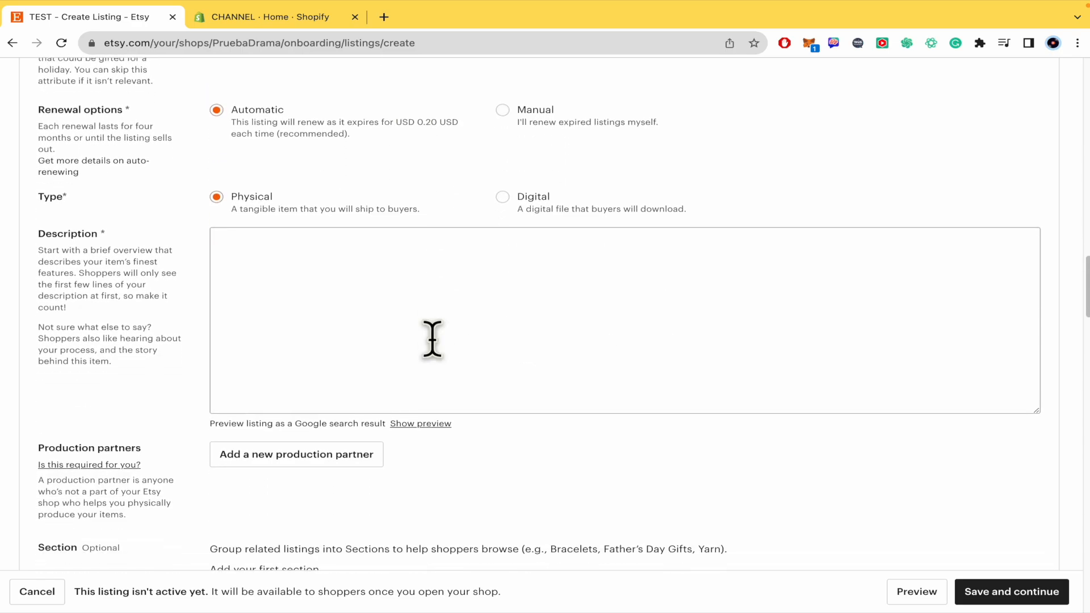
click(432, 340)
text(TEST)
Step: Set the listing's price to USD 50 in the inventory and pricing section
scroll(432, 345, down, 4)
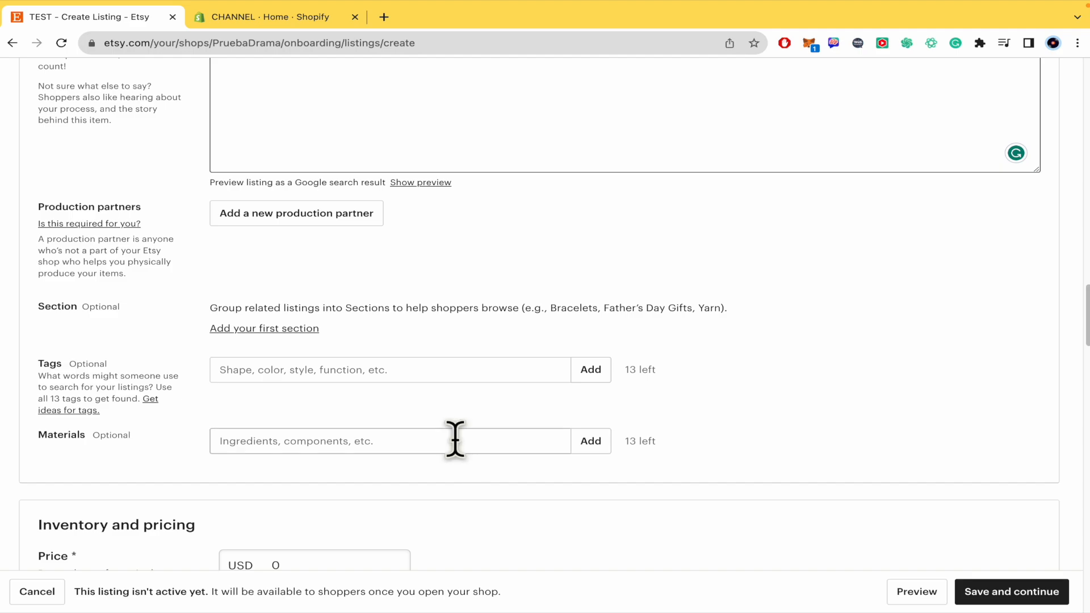
scroll(460, 409, down, 1)
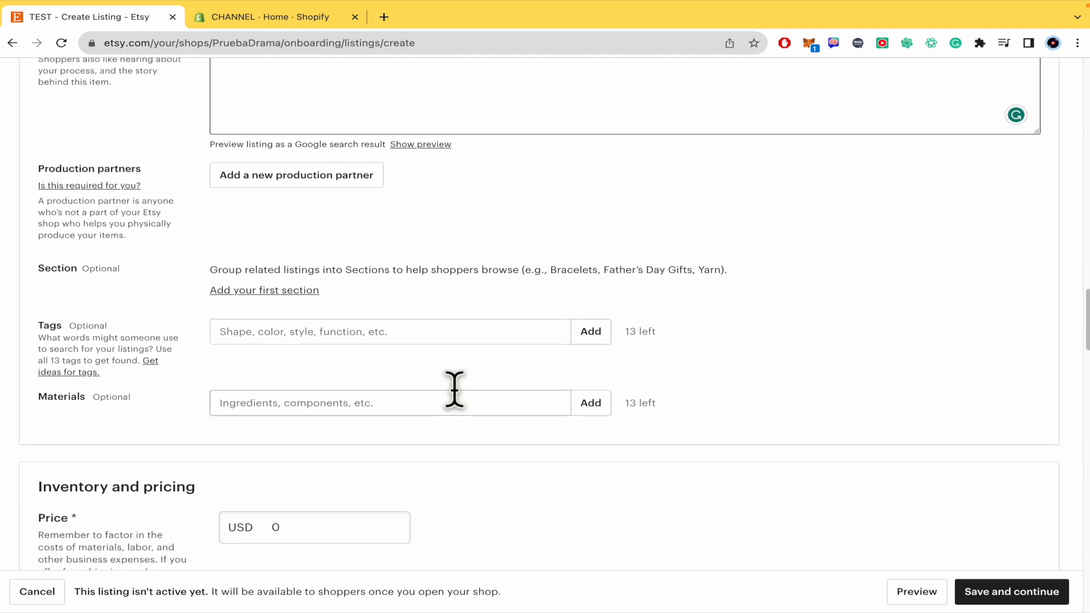
scroll(454, 389, down, 1)
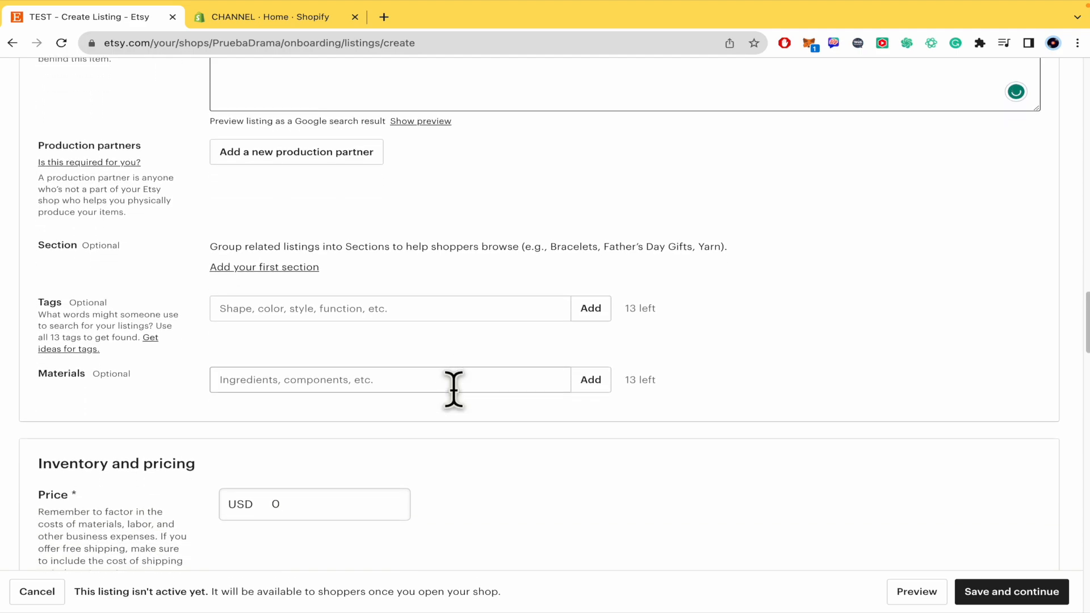
scroll(454, 389, down, 6)
click(347, 153)
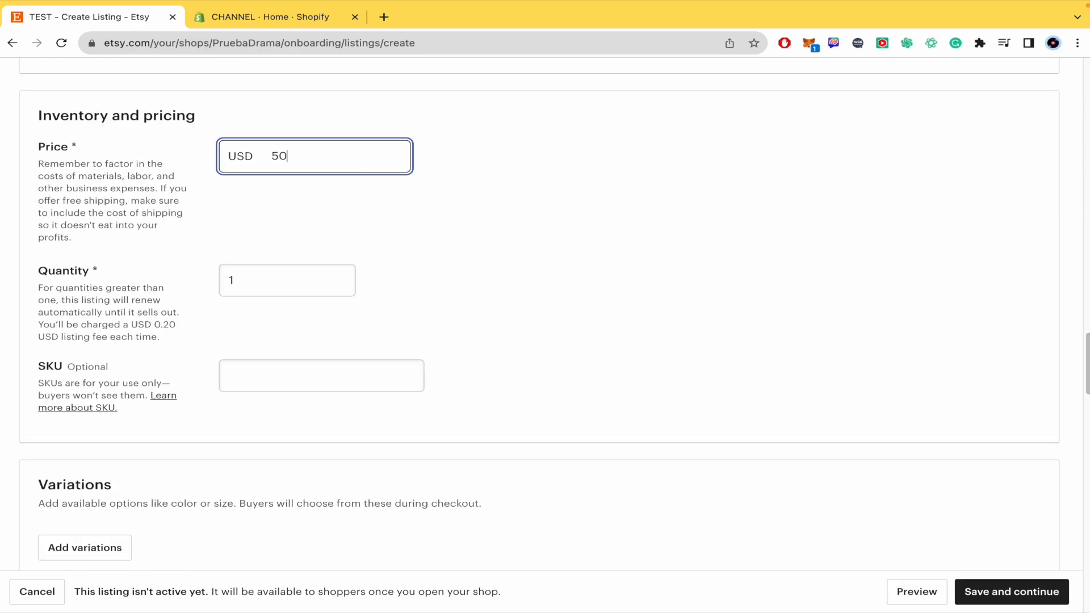
text(50)
click(297, 267)
Step: Set the packed item size to 5 in length, 5 in width and 5 in height, and the item weight to 5 lb
scroll(382, 369, down, 10)
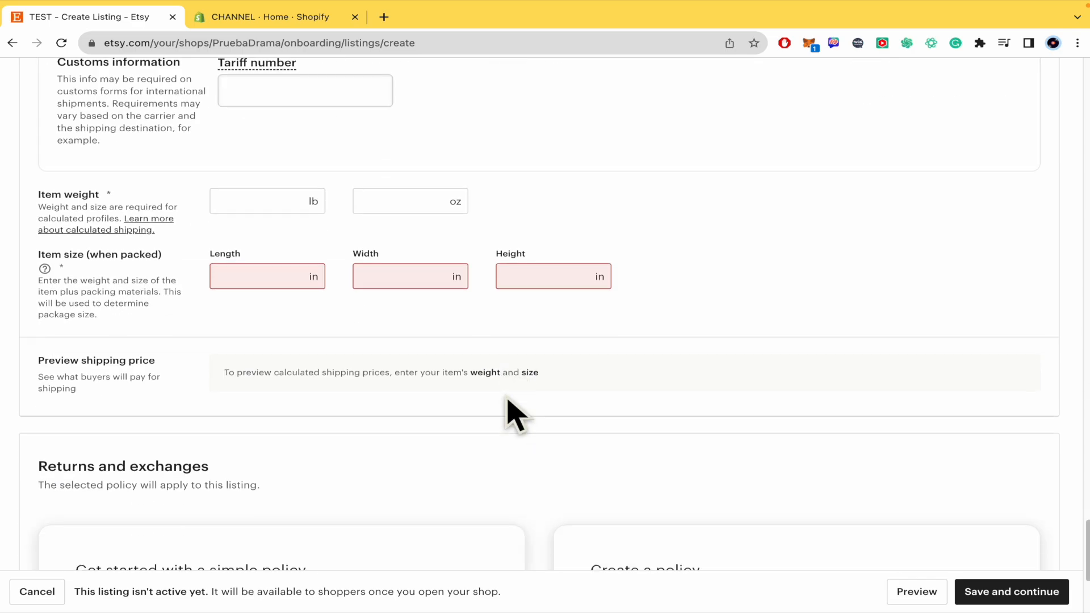
click(270, 249)
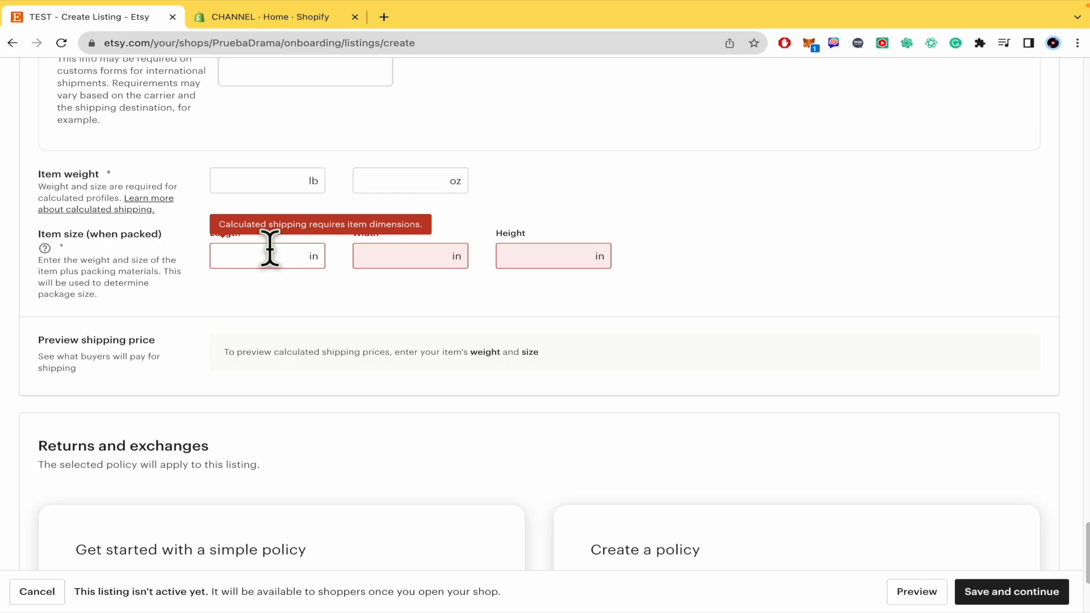
text(5)
click(377, 256)
text(5)
click(567, 250)
text(5)
click(275, 181)
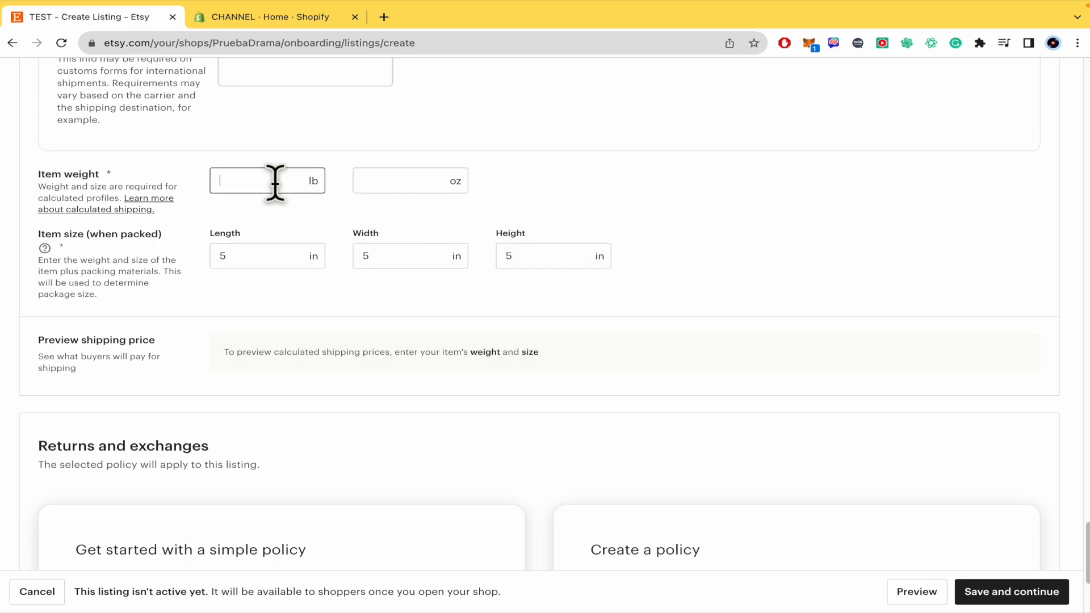
text(5)
Step: Try to save the listing and continue to the next shop setup stage
scroll(846, 278, down, 3)
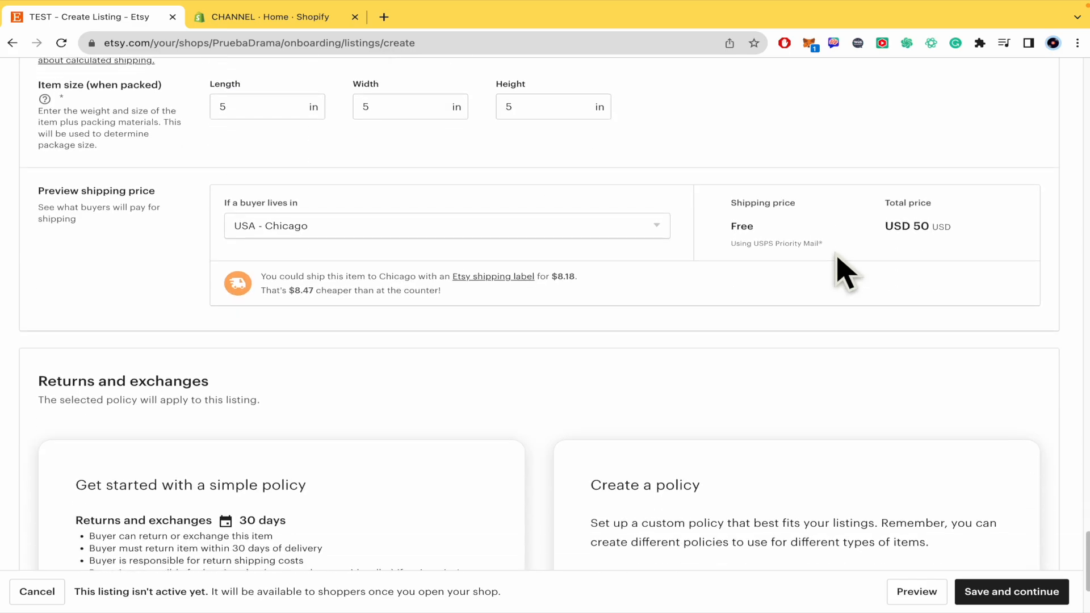
scroll(795, 330, down, 3)
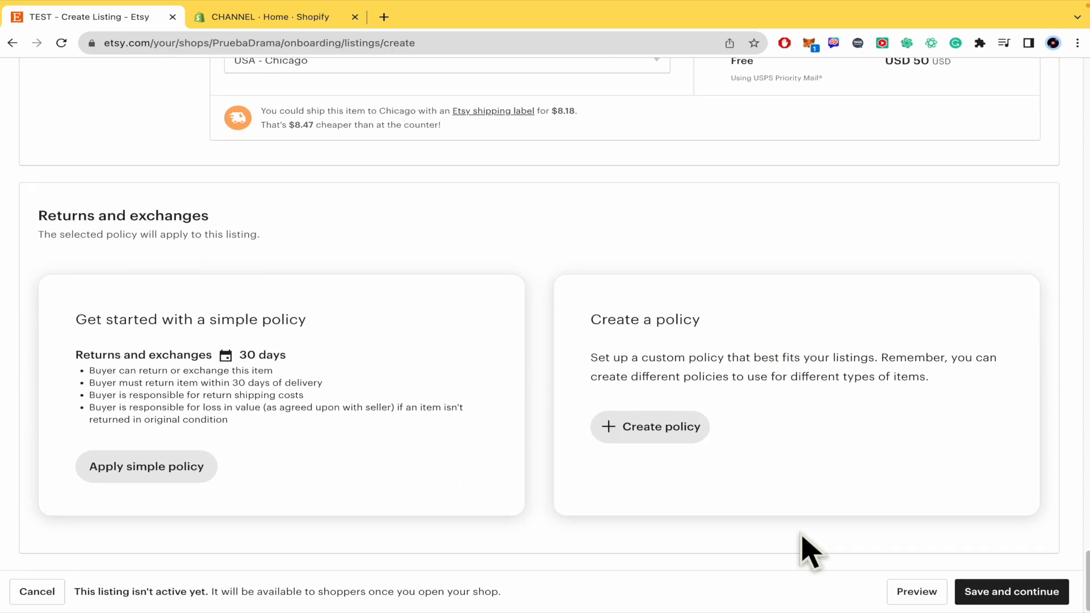
click(1019, 593)
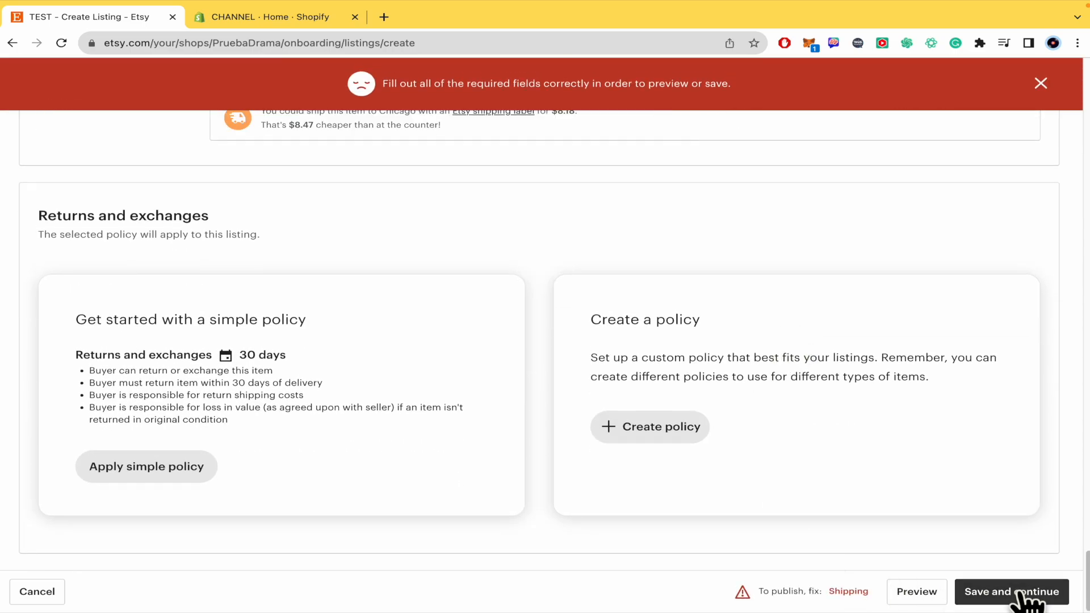
Step: Choose a processing time in the listing's shipping section, and save the listing to continue to the payment setup
scroll(891, 355, up, 20)
scroll(890, 353, down, 10)
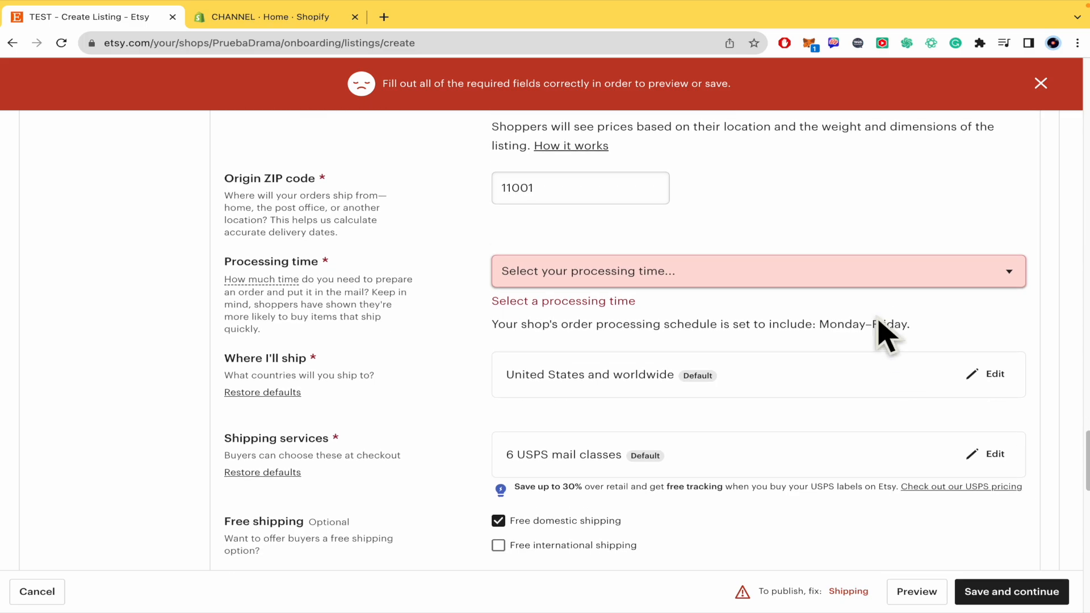
click(874, 281)
click(840, 310)
scroll(909, 375, down, 10)
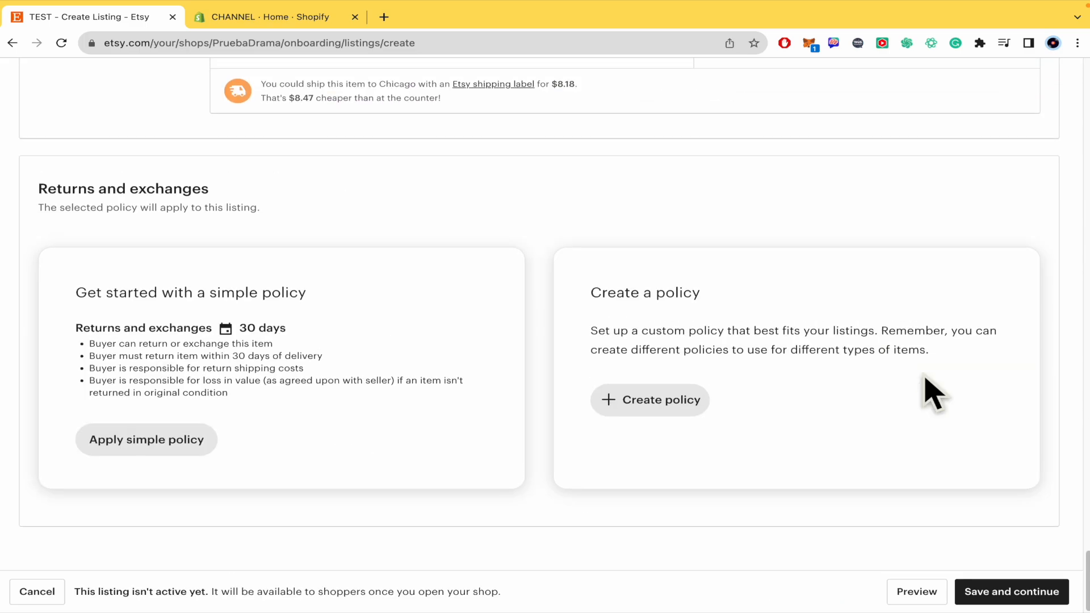
click(1000, 594)
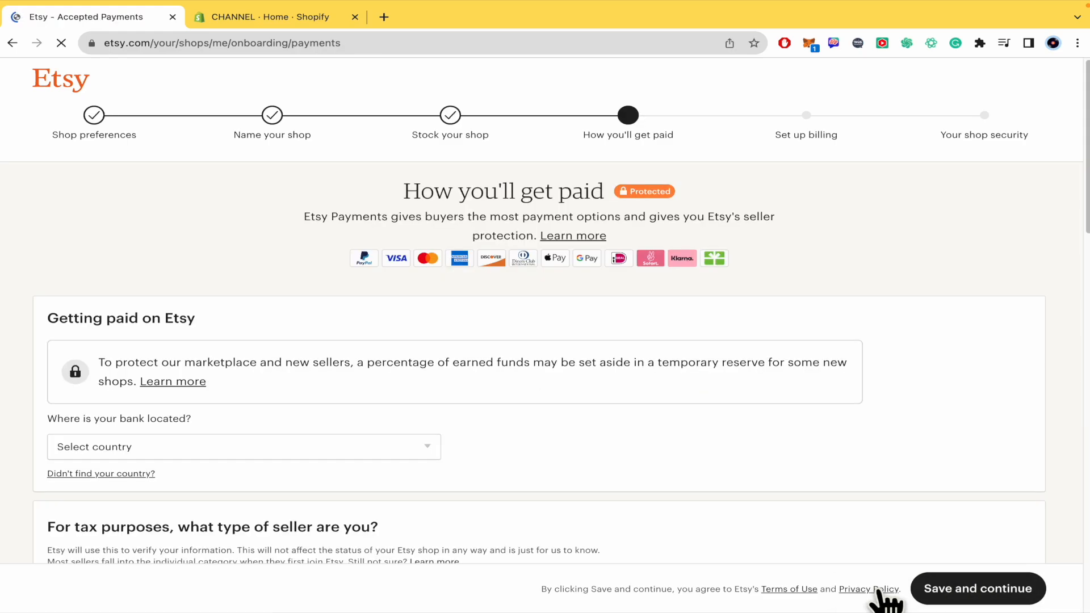
Step: Set the bank's location to United States for getting paid on Etsy
scroll(840, 433, down, 1)
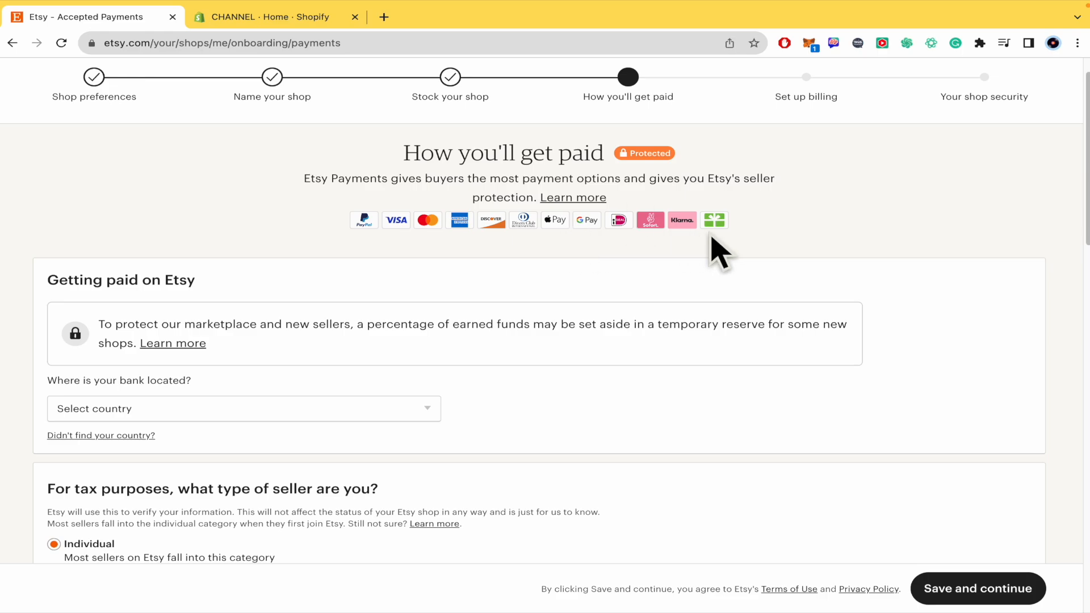
scroll(702, 296, down, 2)
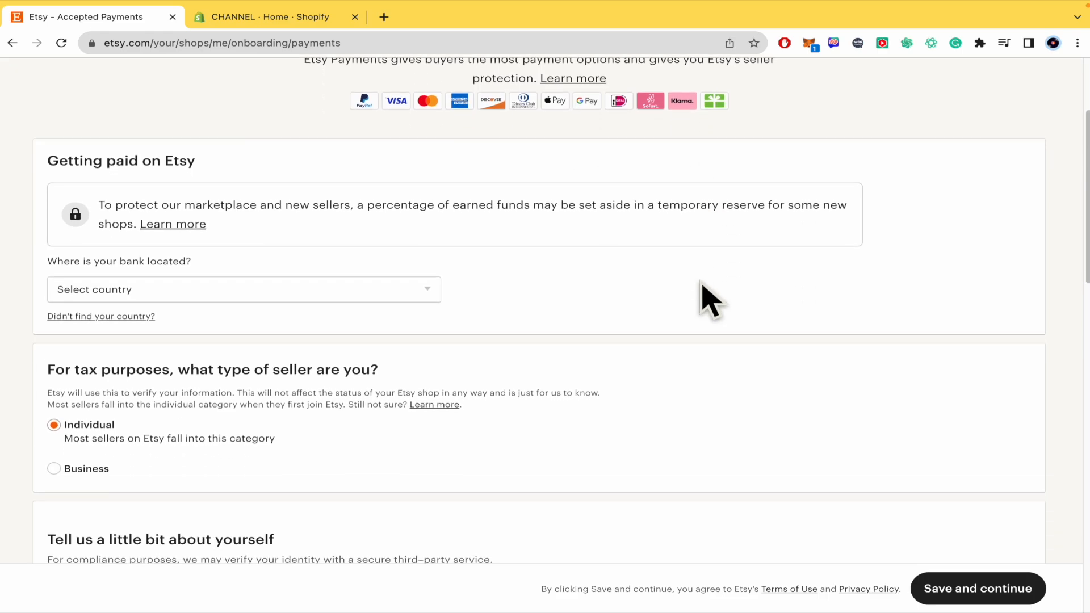
click(392, 301)
key(u)
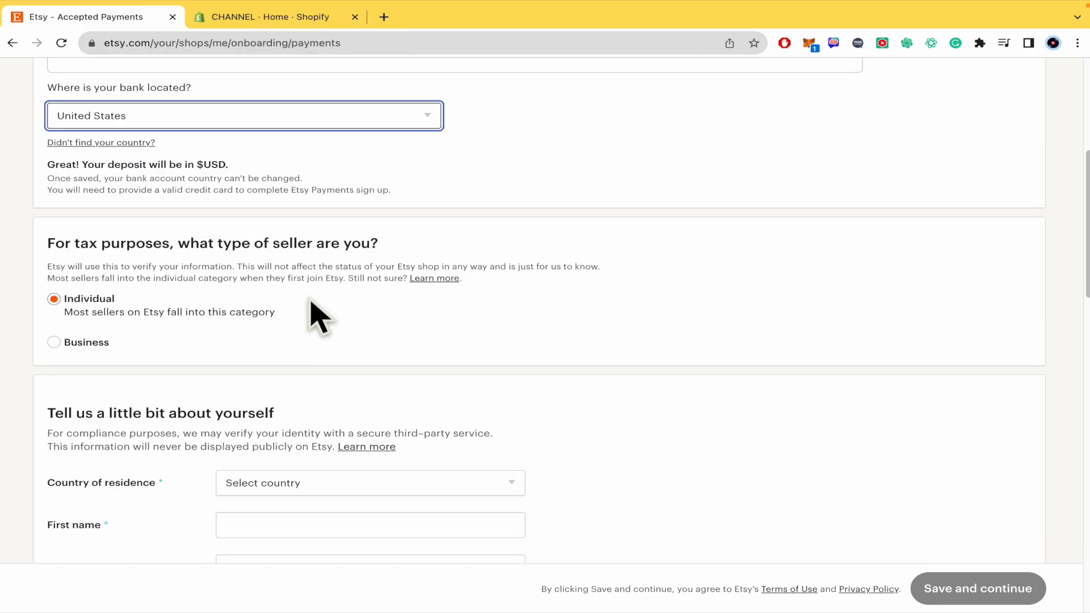
Step: Review the payment form's seller type, personal details, taxpayer address, sanctioned-region question and bank information sections
scroll(316, 315, down, 2)
scroll(287, 384, down, 4)
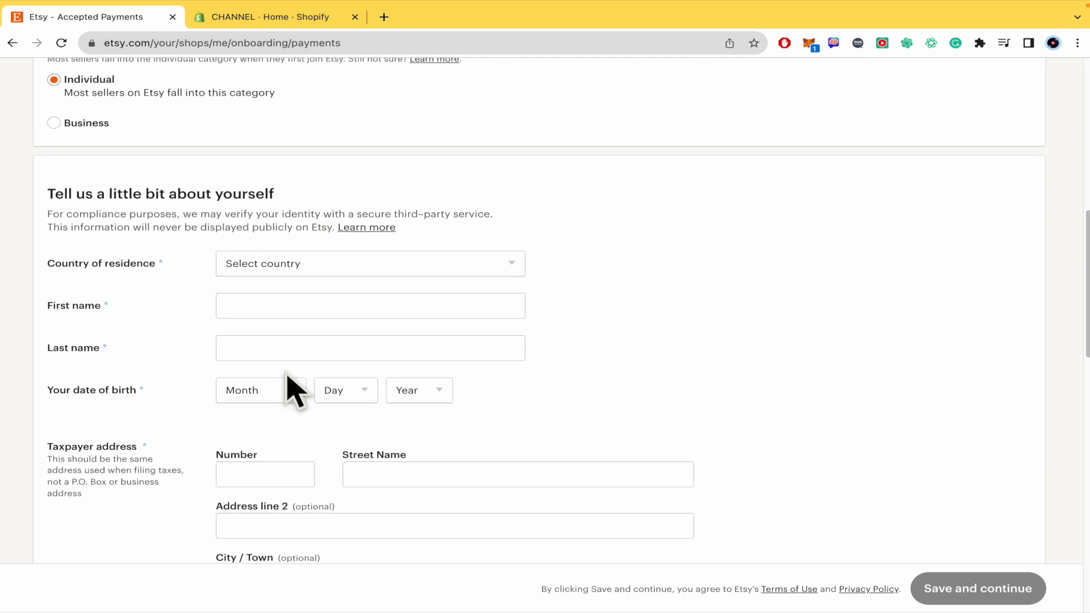
scroll(288, 384, down, 3)
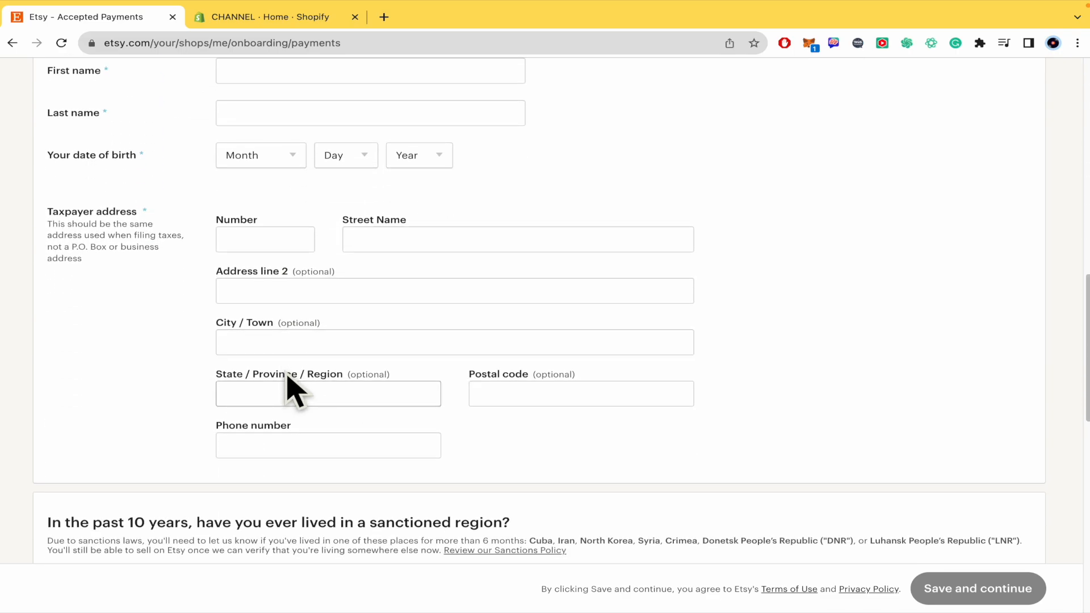
scroll(288, 385, up, 2)
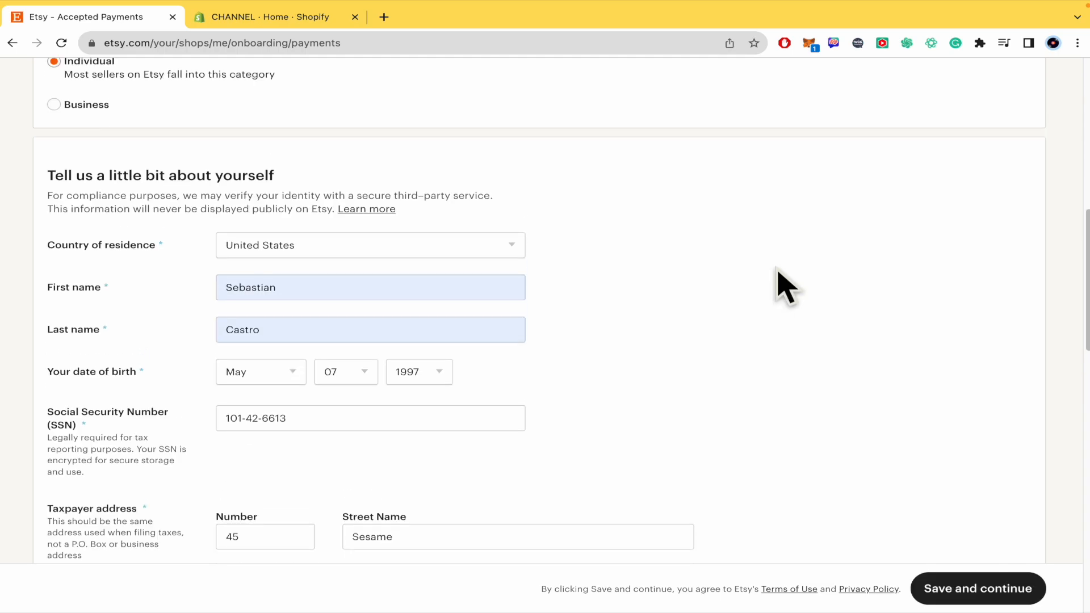
scroll(776, 278, up, 8)
scroll(776, 278, down, 20)
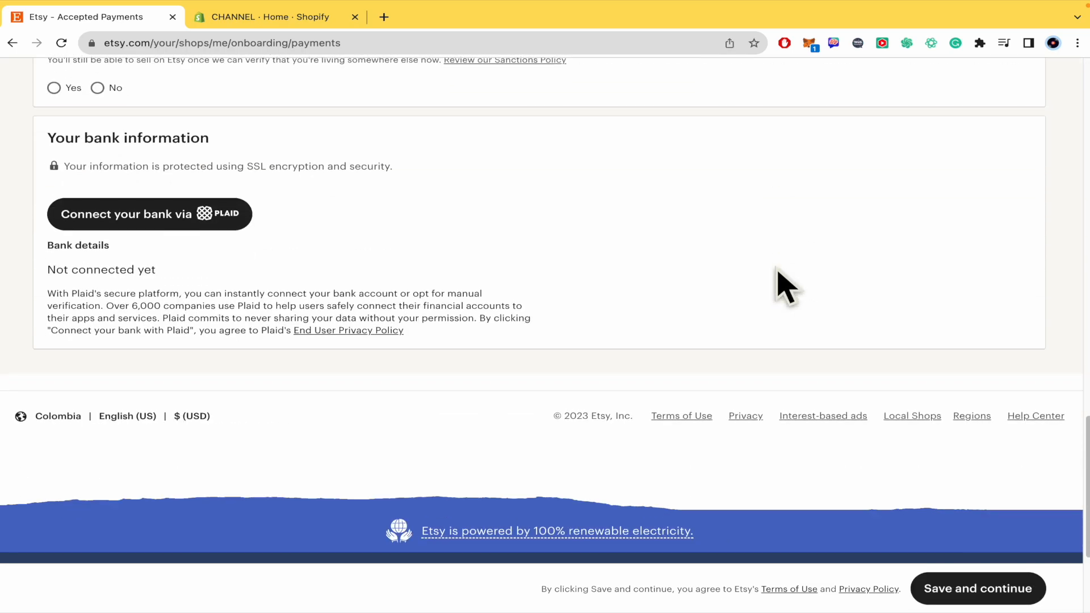
scroll(776, 278, up, 2)
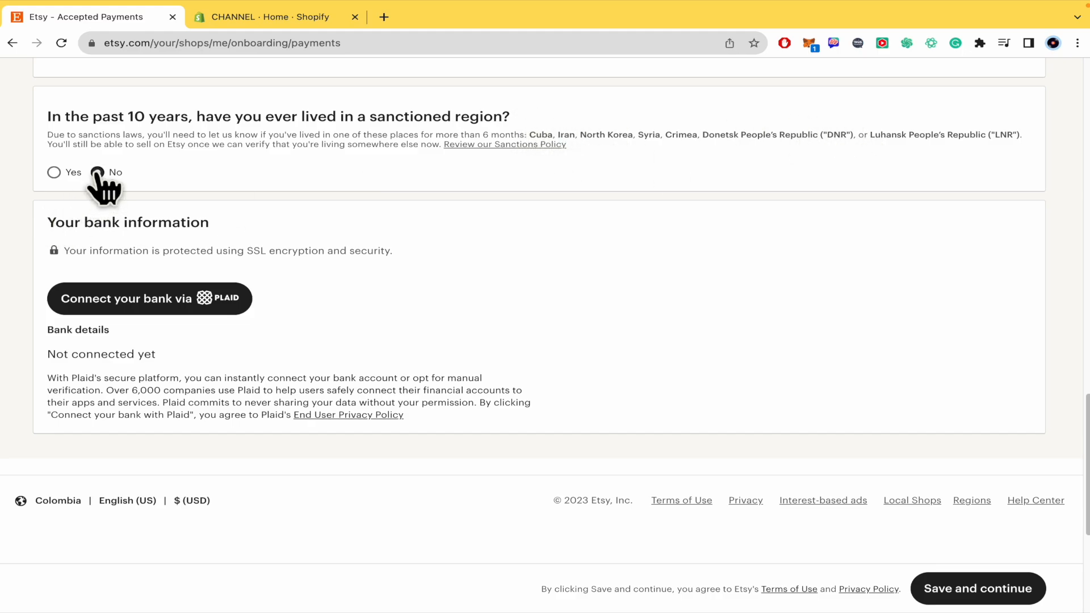
scroll(499, 292, down, 1)
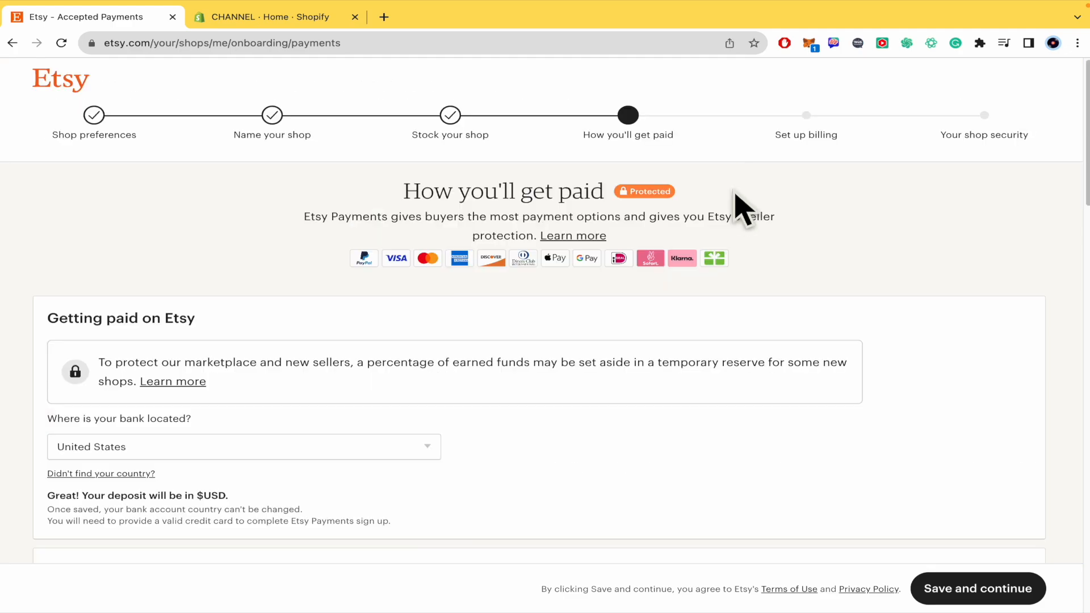
Step: Recheck the entered personal details, including the first and last name fields
scroll(737, 207, down, 6)
scroll(737, 309, down, 20)
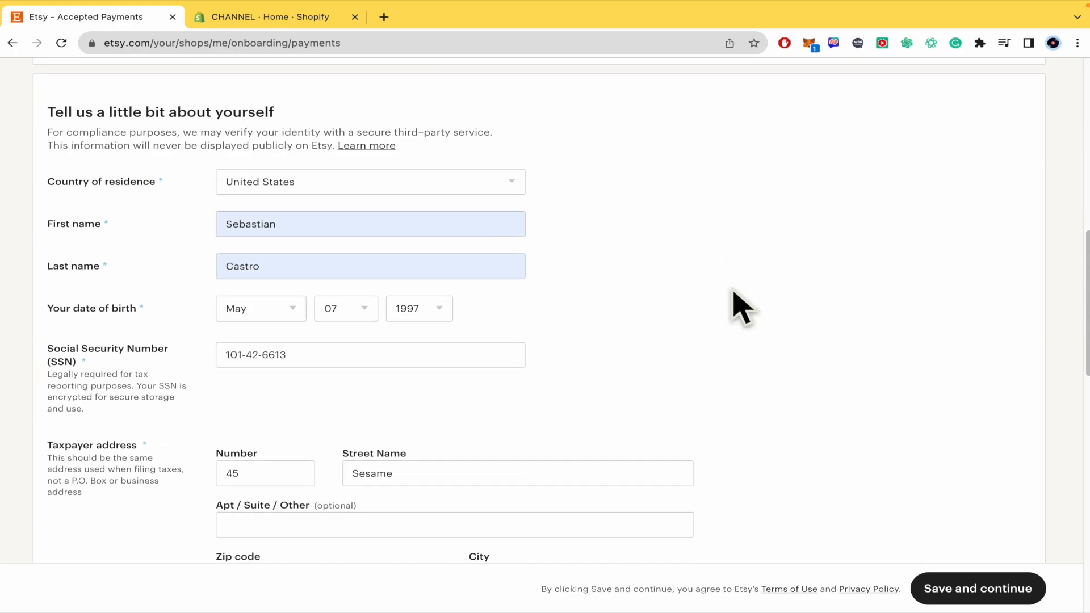
scroll(737, 309, up, 15)
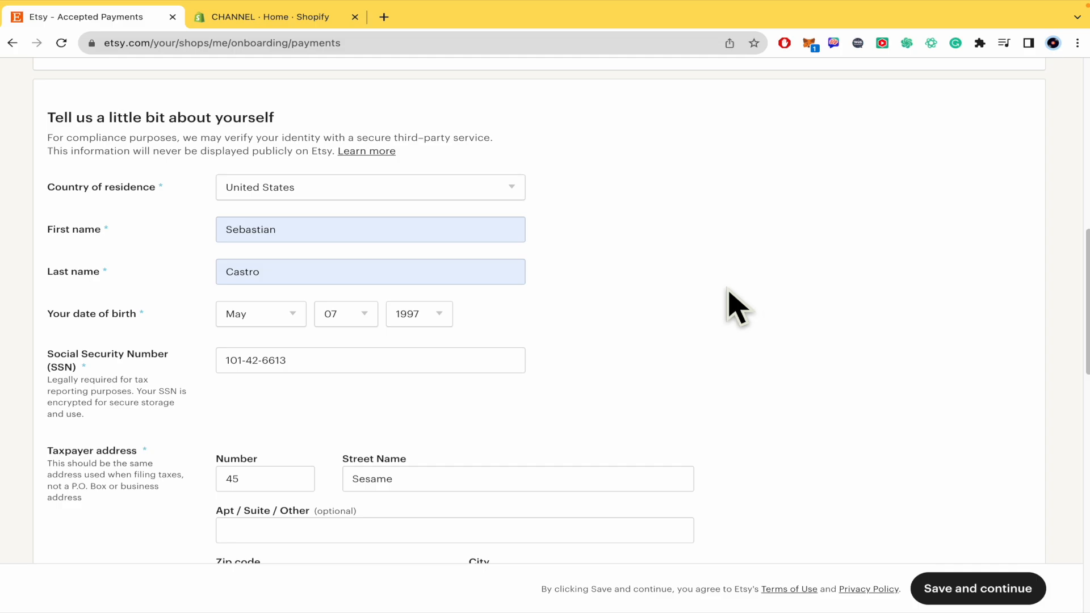
click(435, 274)
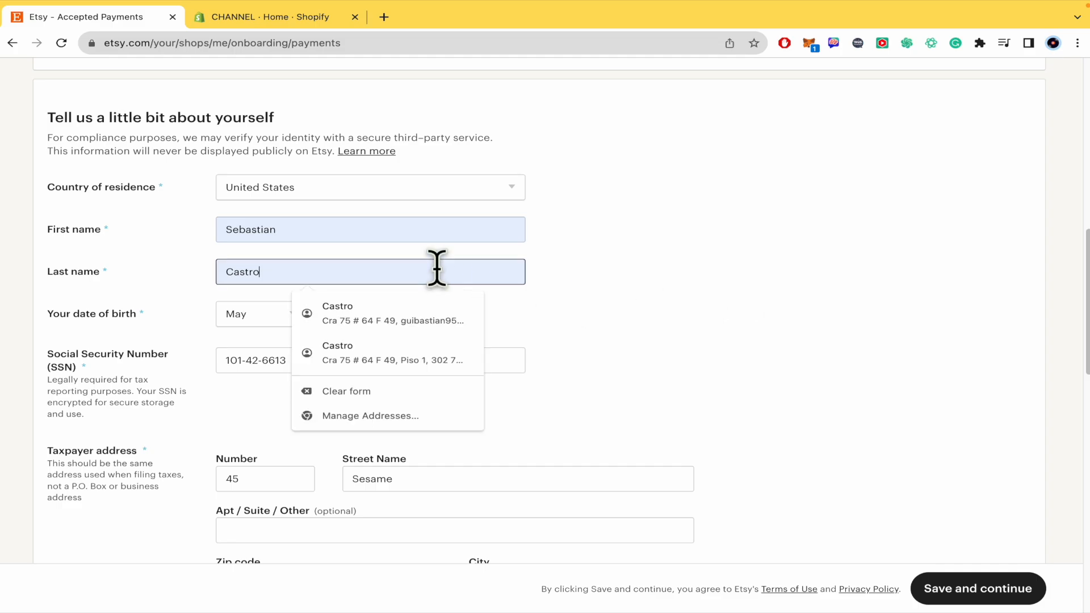
click(409, 233)
Step: Try to connect the bank account via Plaid in the bank information section
scroll(669, 377, down, 15)
scroll(676, 384, up, 5)
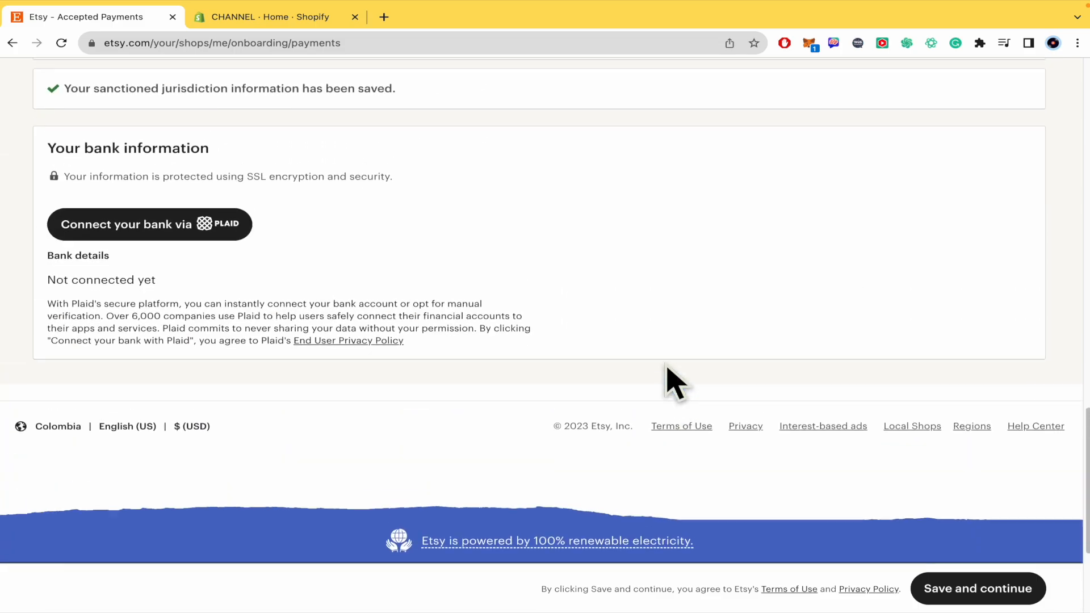
scroll(671, 380, up, 2)
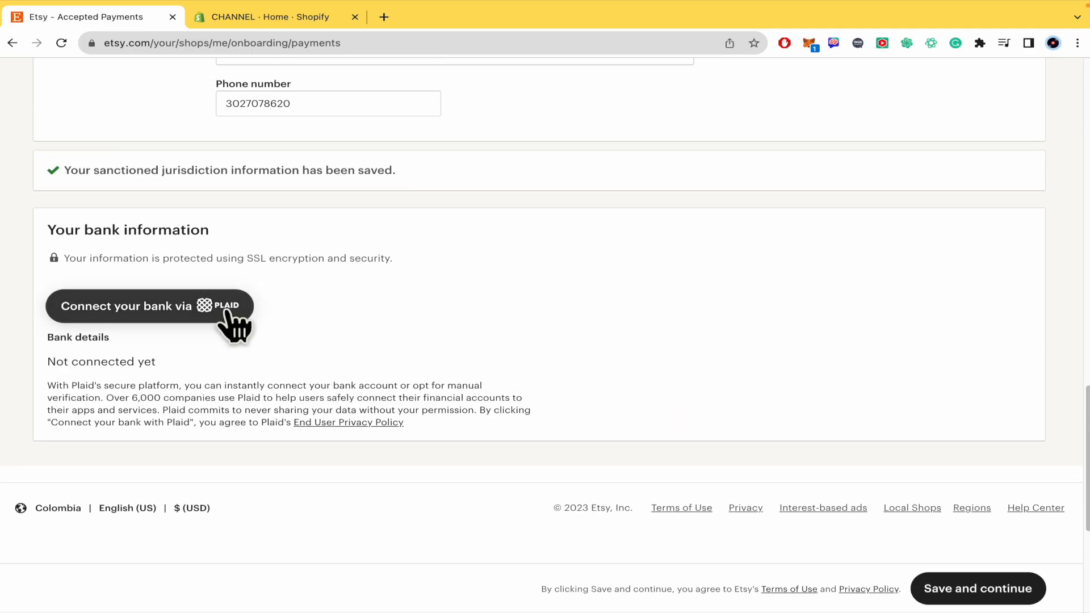
click(227, 312)
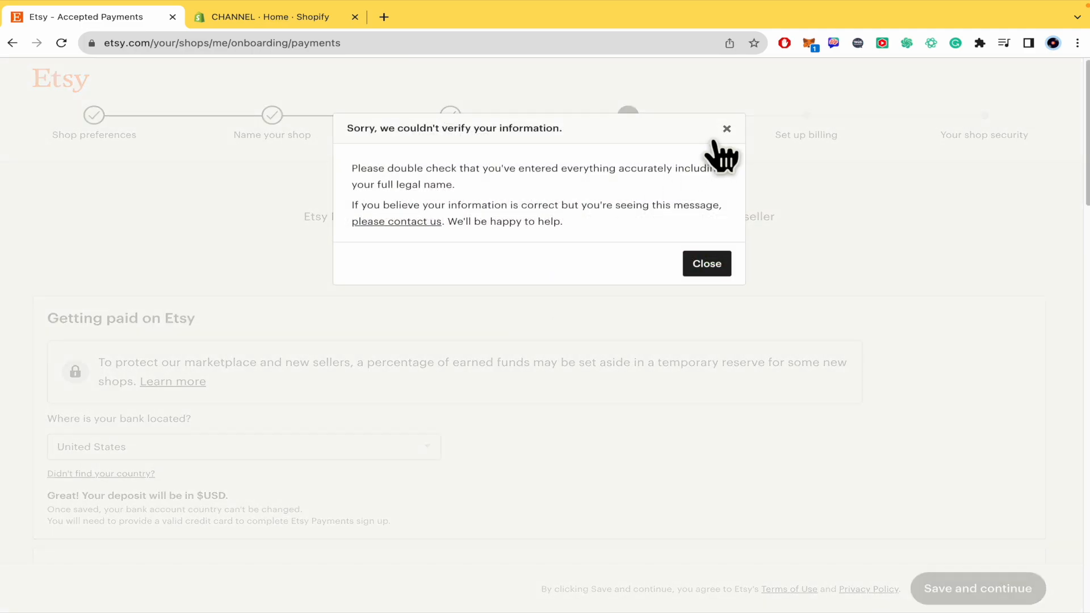
click(722, 135)
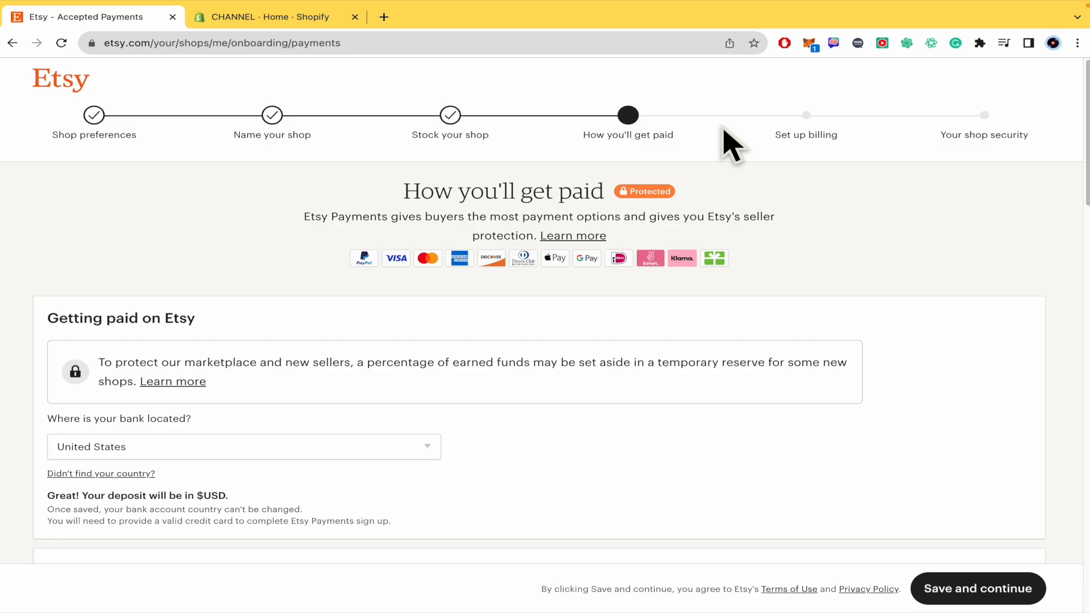